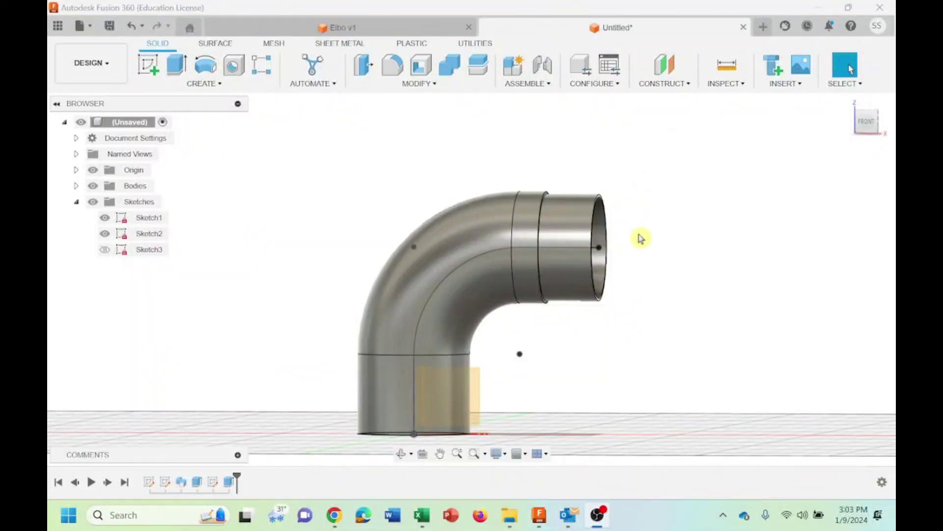
Orbit the finished pipe elbow to an angled front-right view
click(401, 453)
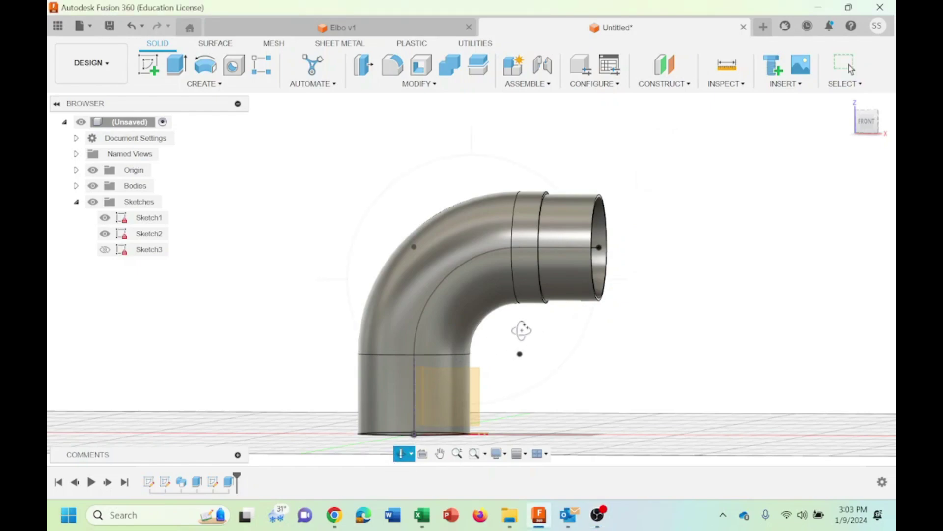
mouse_move(520, 331)
mouse_down()
mouse_move(471, 340)
mouse_move(537, 331)
mouse_move(530, 331)
mouse_up()
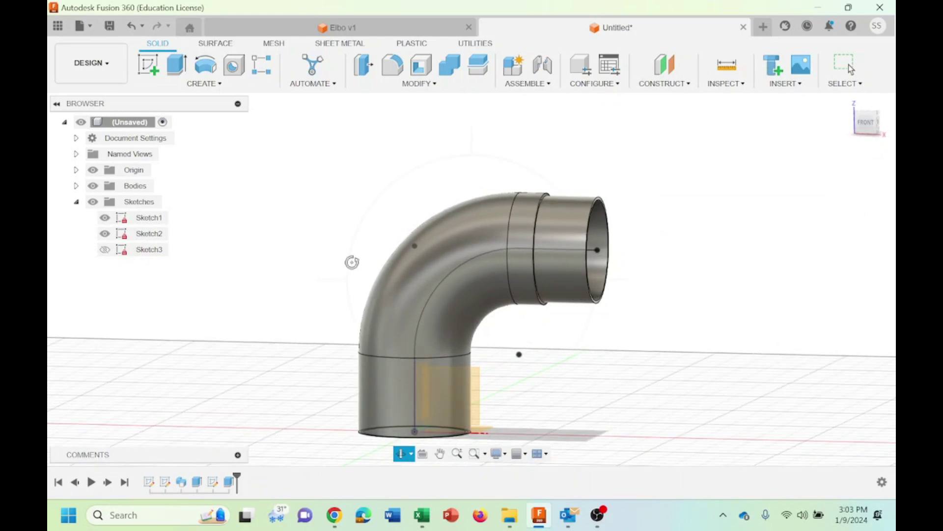
Start a new design and open a sketch on the XY origin plane
click(96, 28)
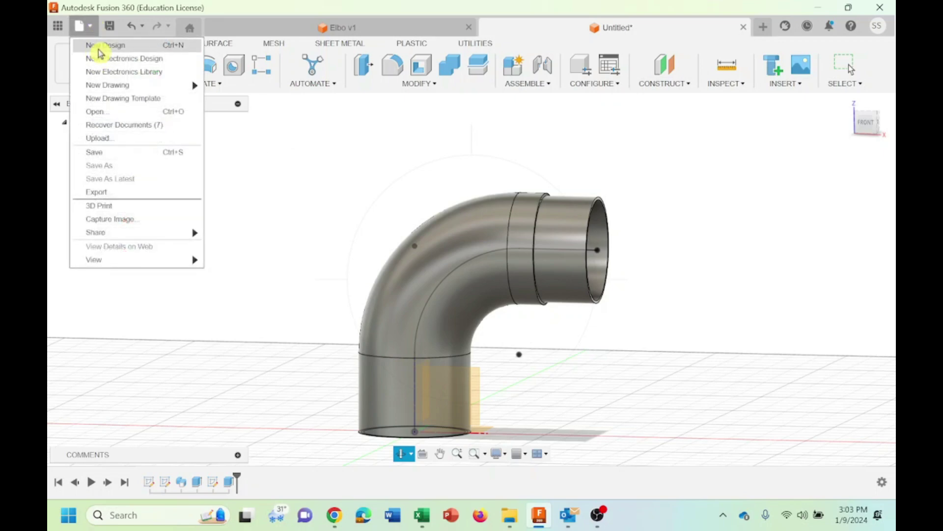
click(103, 45)
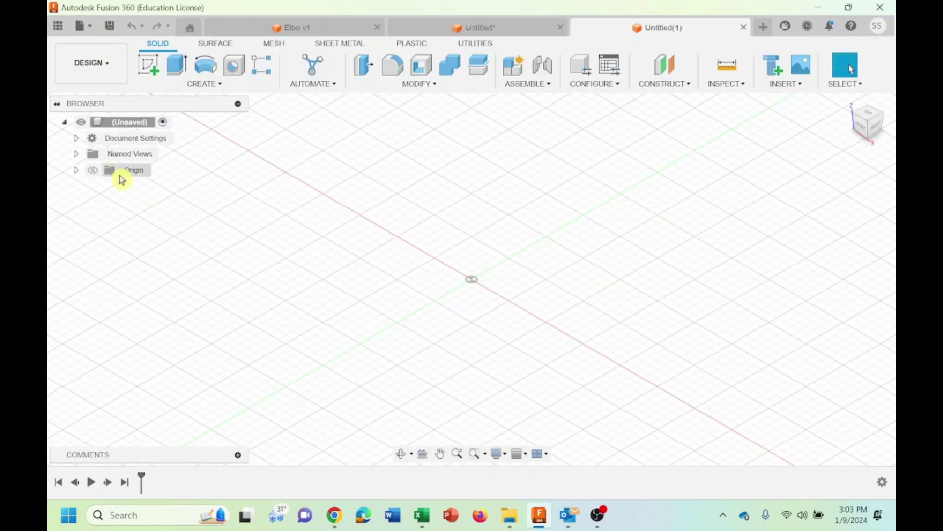
click(93, 171)
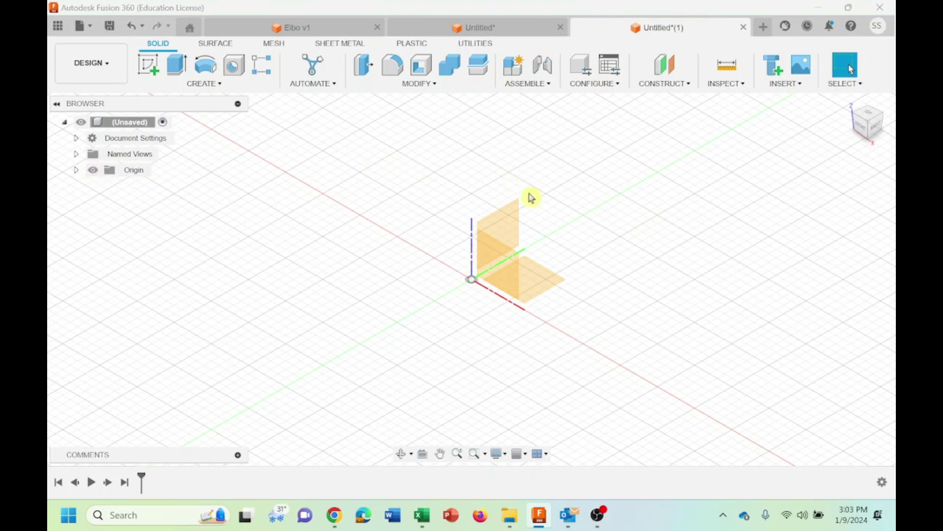
click(537, 284)
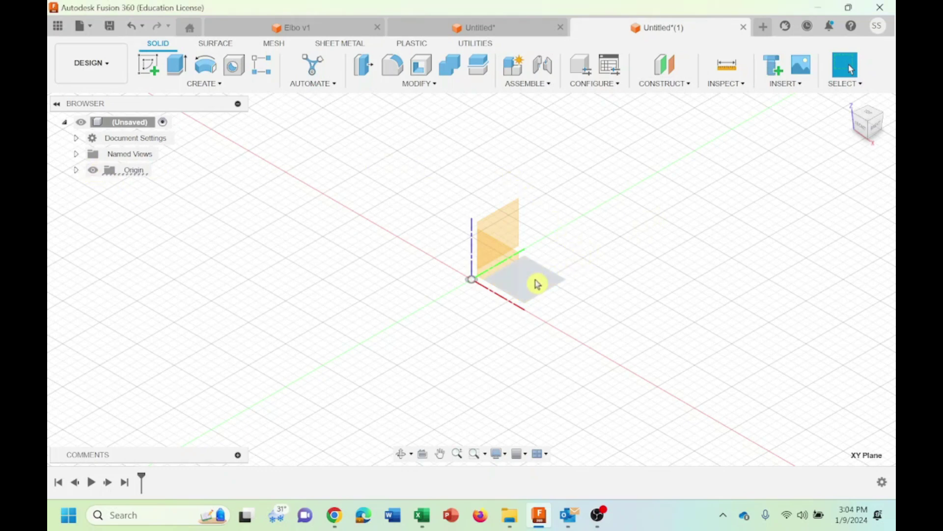
right_click(537, 284)
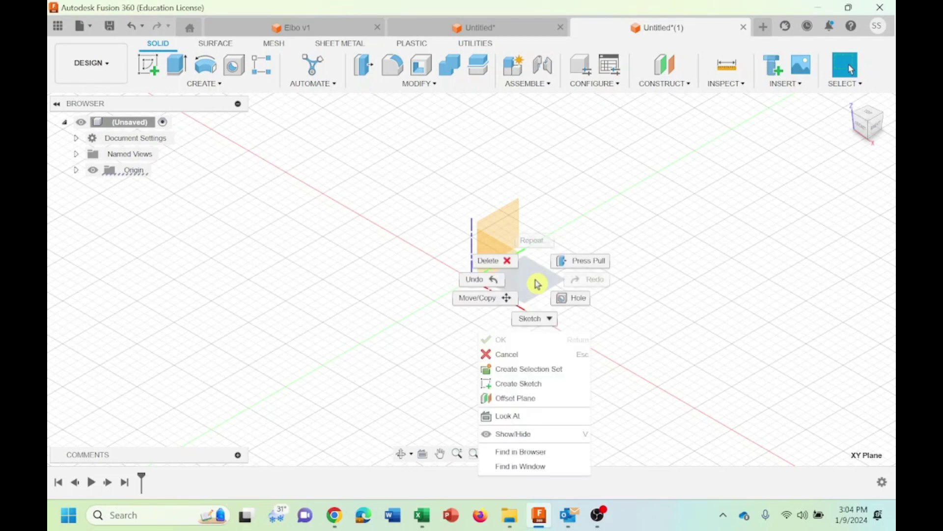
click(537, 384)
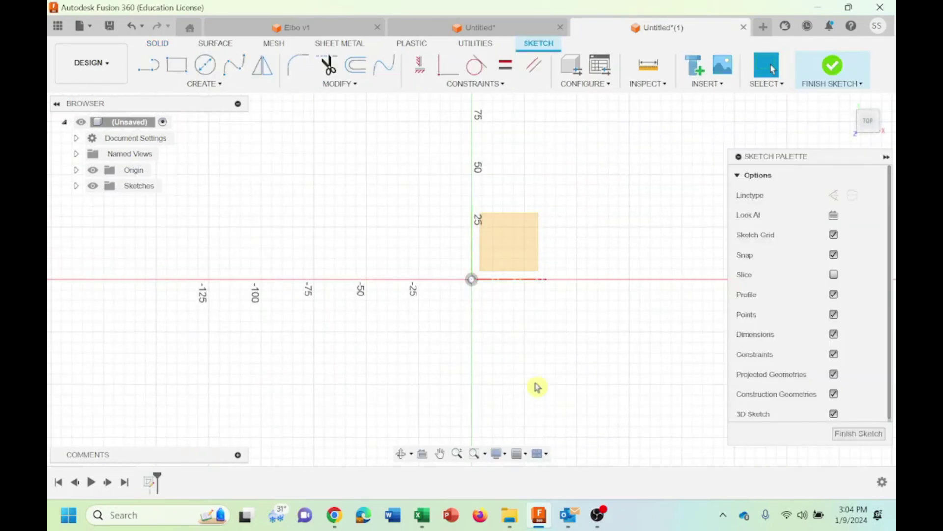
Draw a 40 mm centre-diameter circle at the origin
click(210, 84)
mouse_move(198, 126)
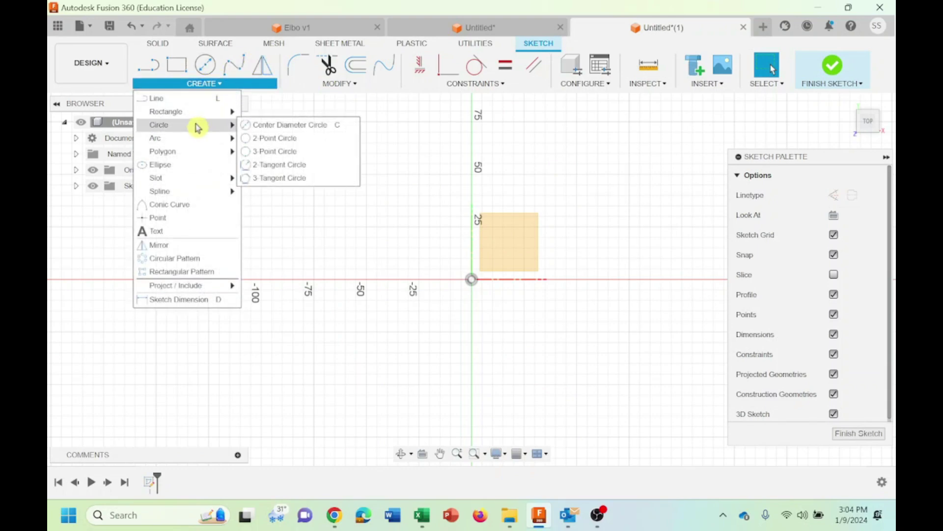
click(257, 126)
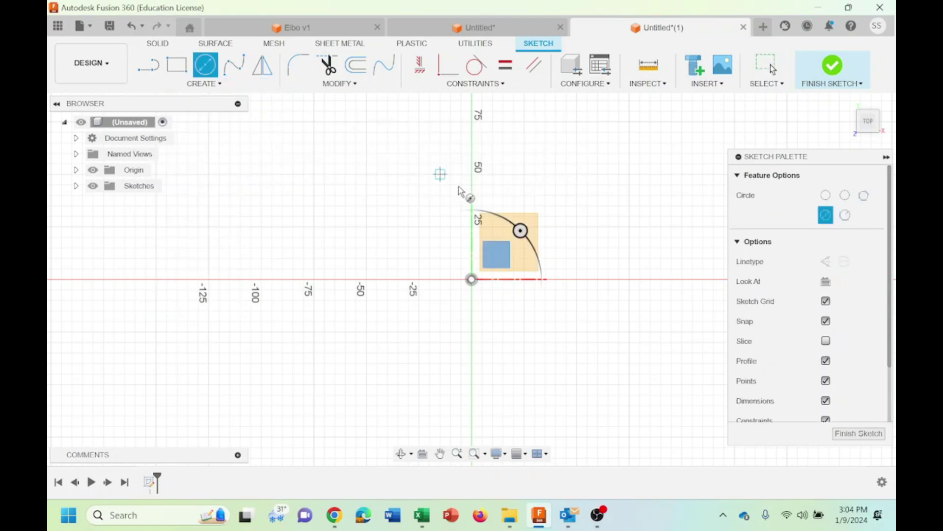
click(471, 280)
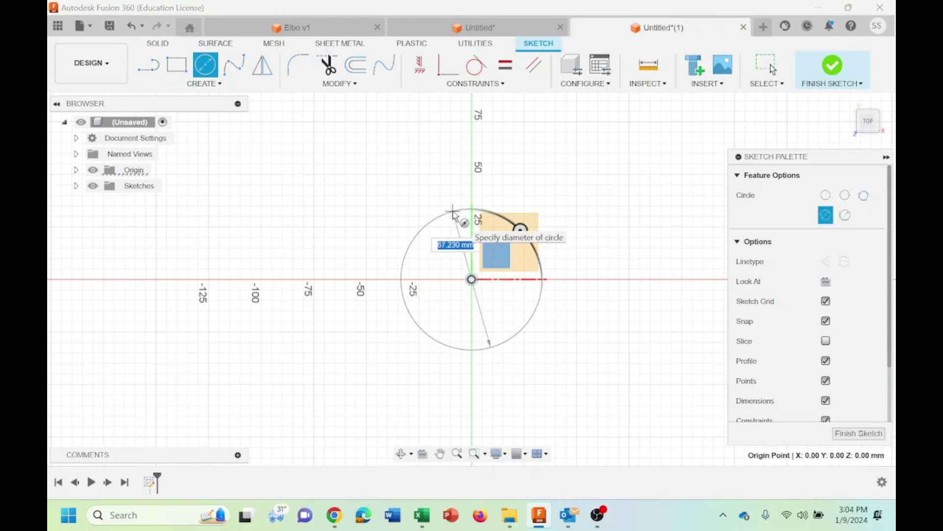
text(40)
key(Return)
key(Escape)
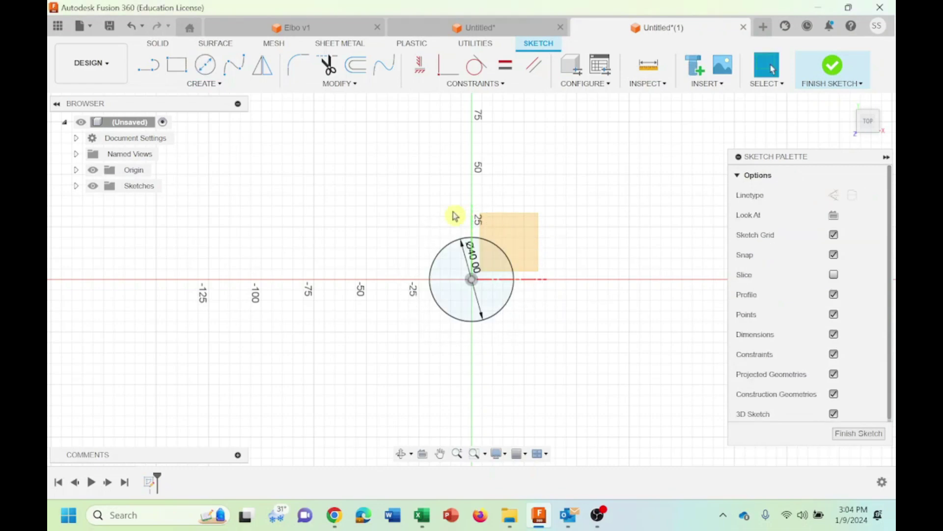
Add a concentric 43 mm diameter circle at the origin
click(215, 84)
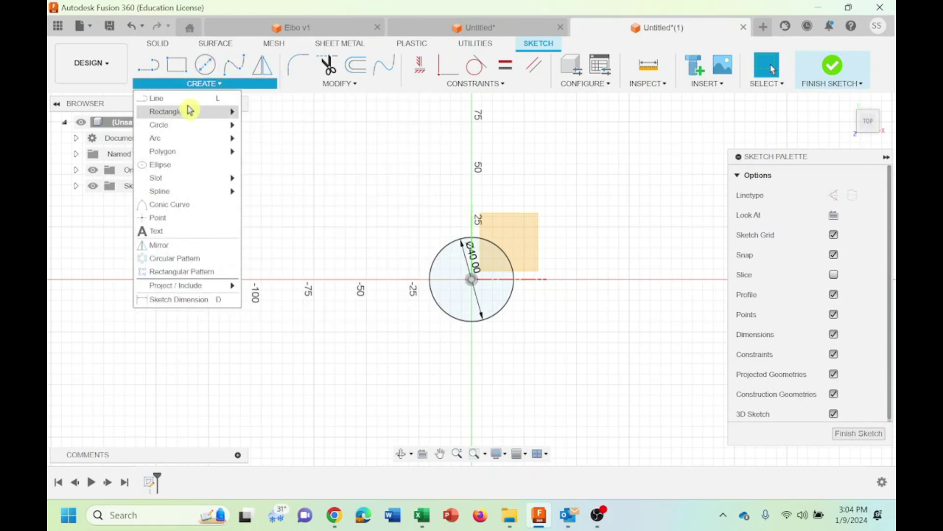
mouse_move(190, 126)
click(260, 124)
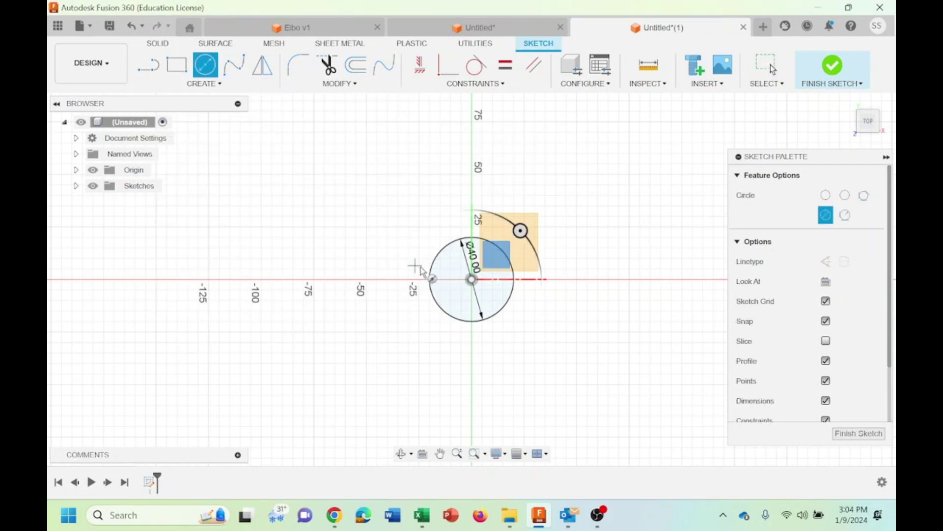
click(471, 279)
text(43)
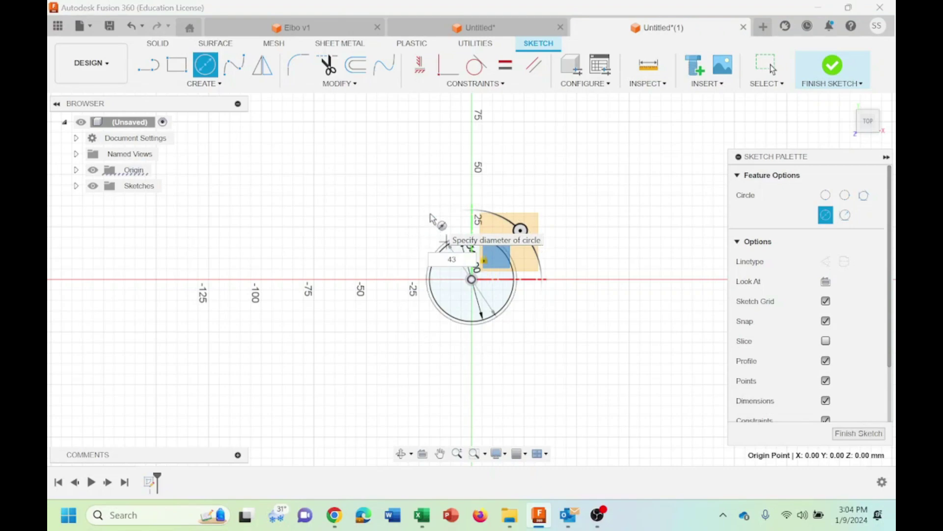
key(Return)
key(Escape)
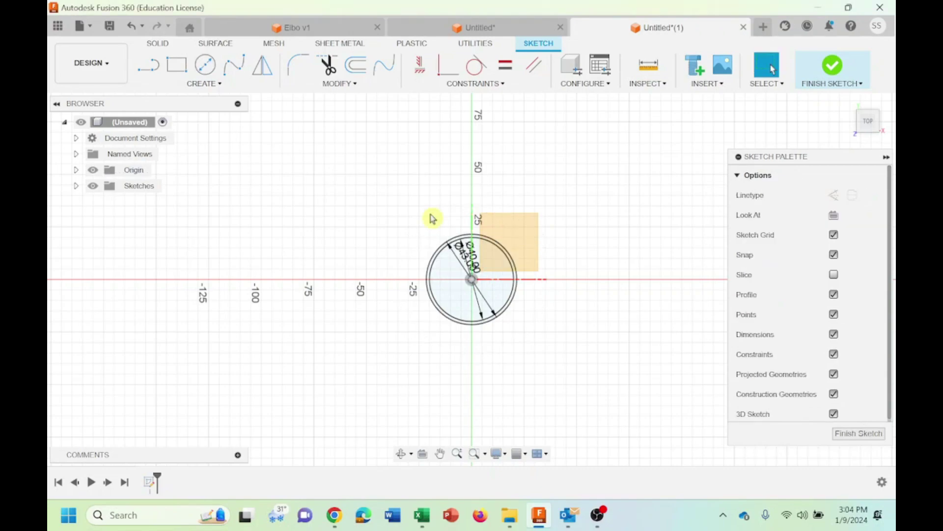
Add a concentric 37 mm diameter circle and centre the circles in view
click(222, 86)
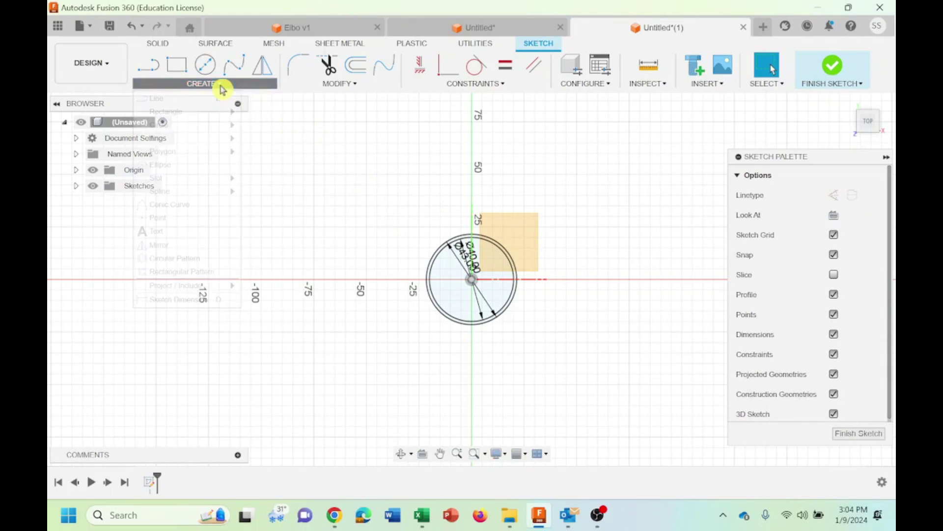
mouse_move(212, 126)
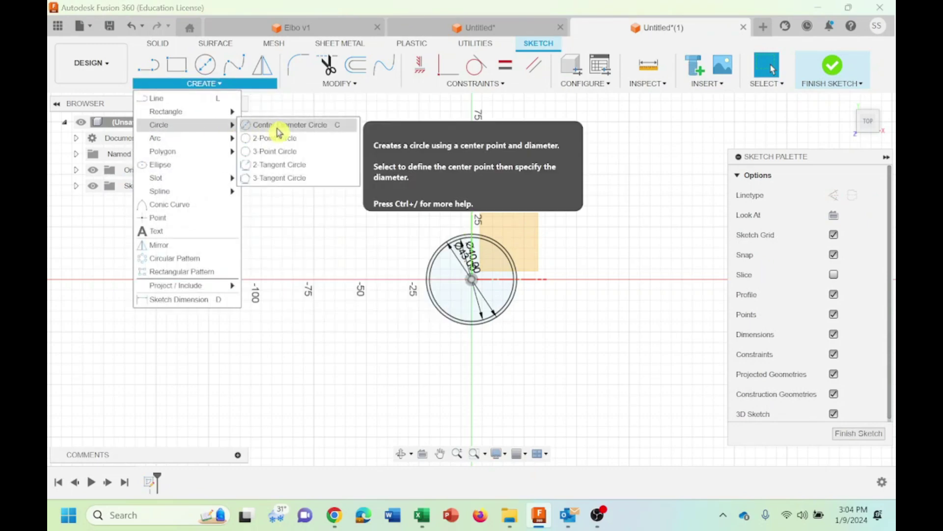
click(278, 125)
click(471, 279)
text(37)
key(Return)
key(Escape)
scroll(589, 289, up, 5)
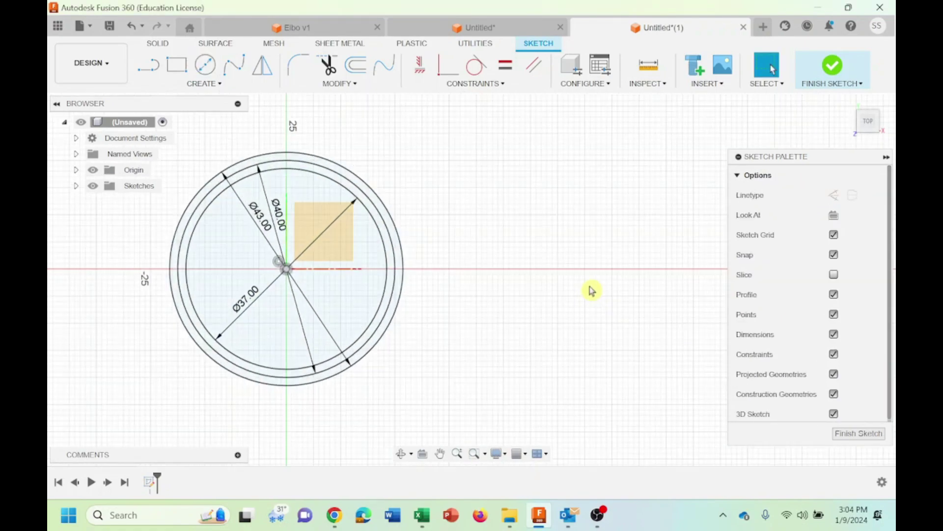
middle_drag(506, 169, 665, 193)
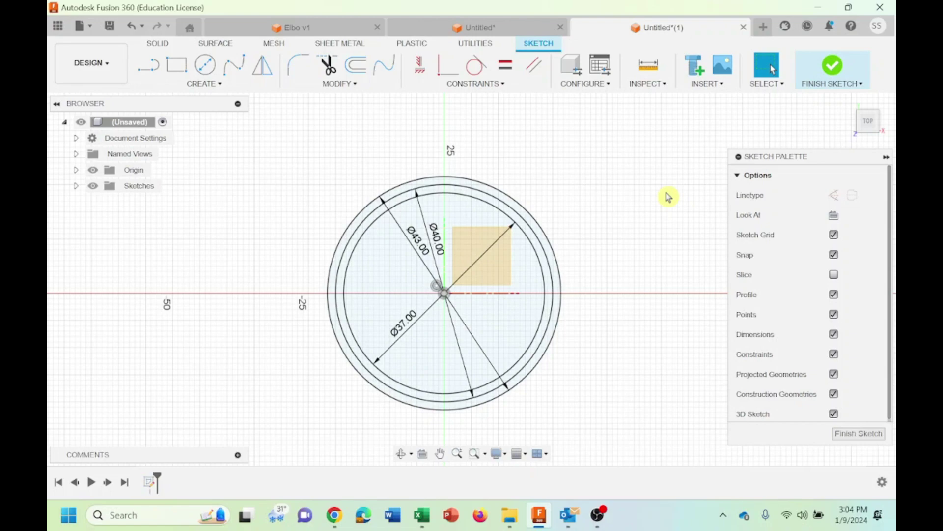
Finish the circle sketch and start a new sketch on the XZ origin plane
click(850, 106)
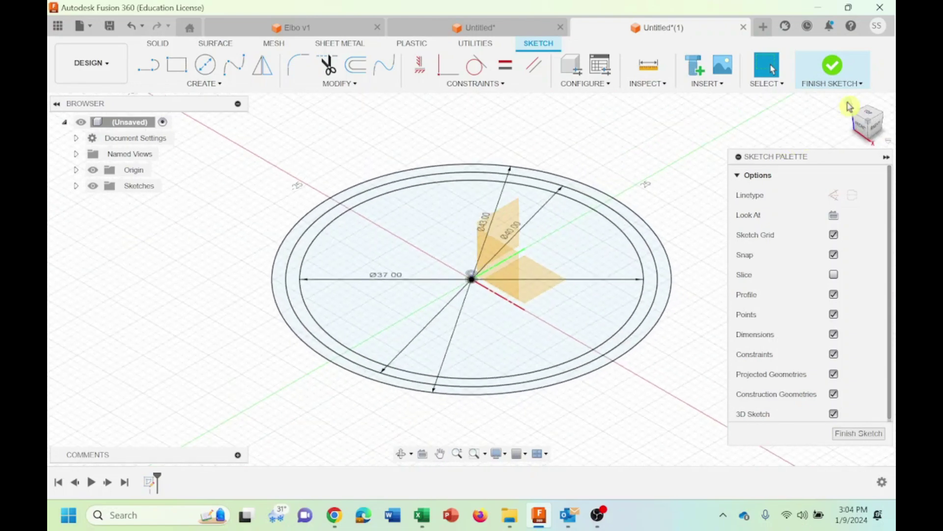
right_click(507, 270)
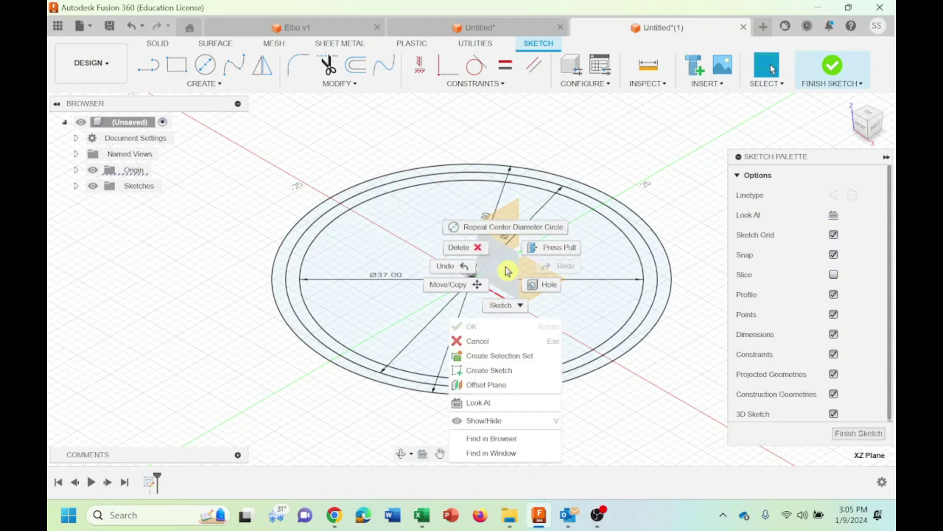
click(509, 372)
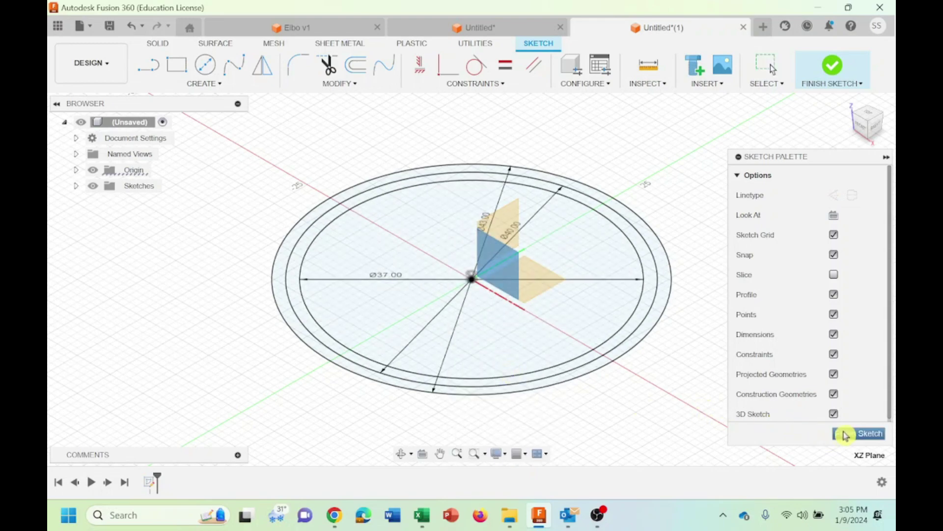
click(846, 432)
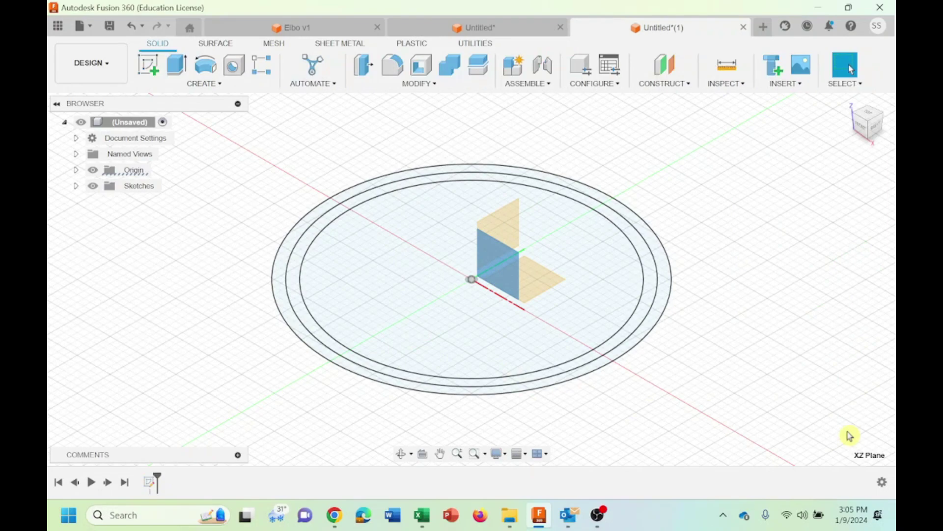
right_click(505, 268)
click(499, 364)
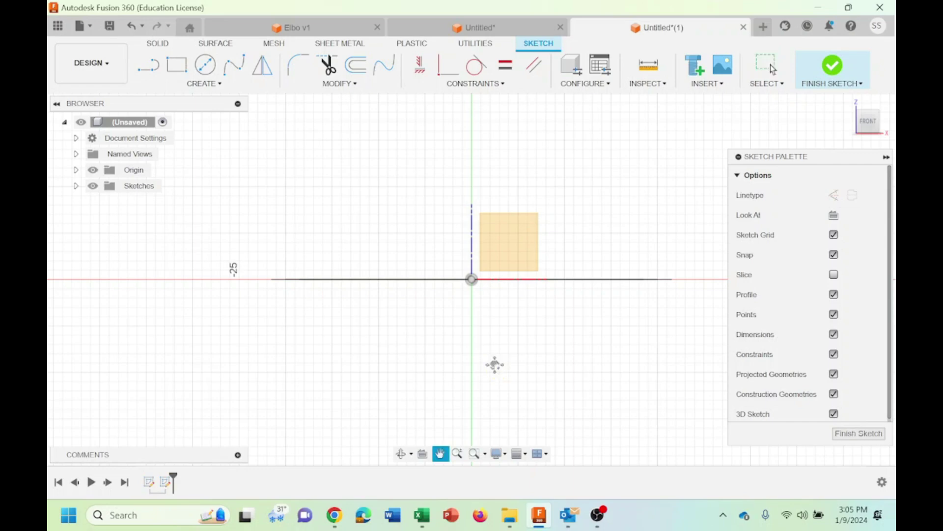
Draw a 70 × 70 mm two-point rectangle anchored at the origin
middle_drag(495, 364, 463, 436)
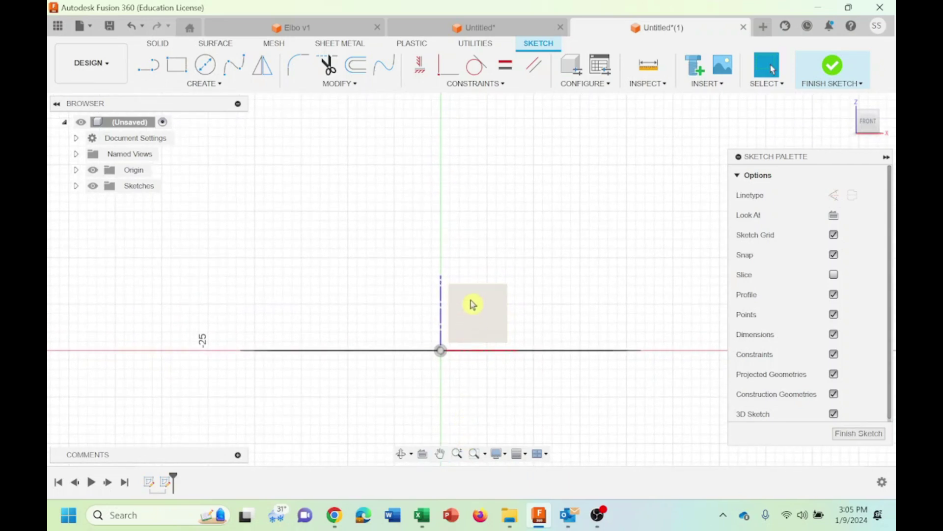
click(200, 84)
mouse_move(178, 116)
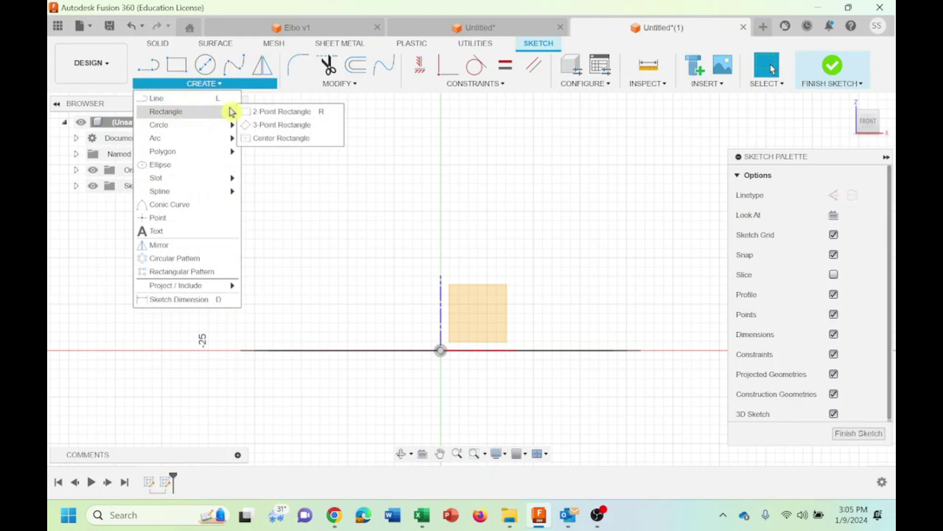
click(270, 116)
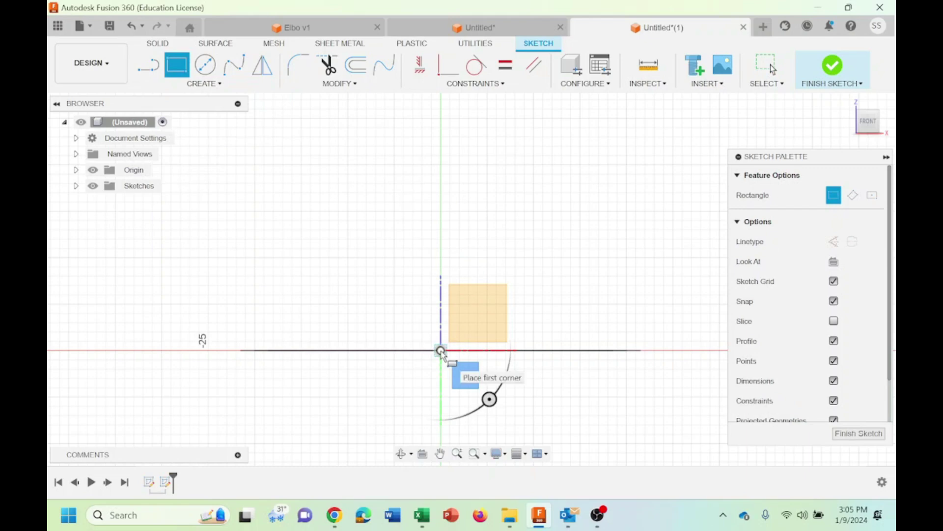
click(441, 351)
key(Tab)
text(7)
key(Tab)
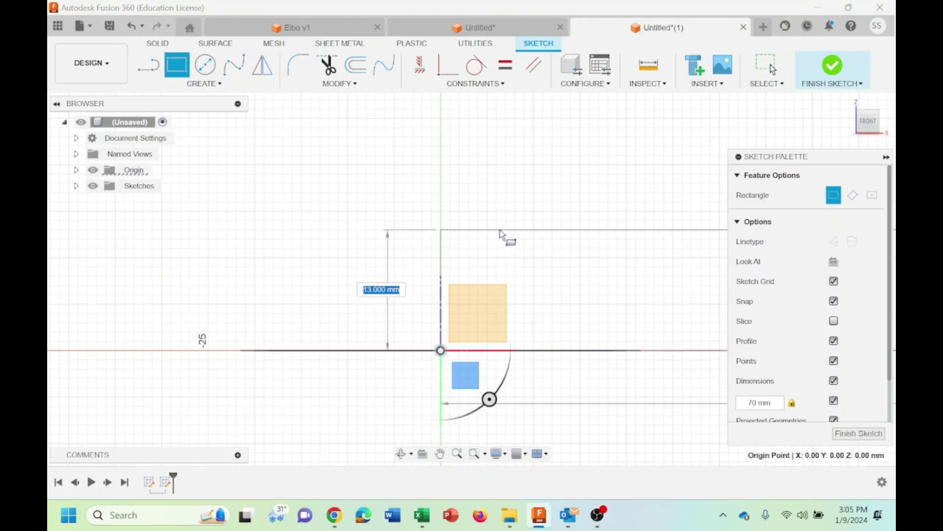
text(70)
key(Tab)
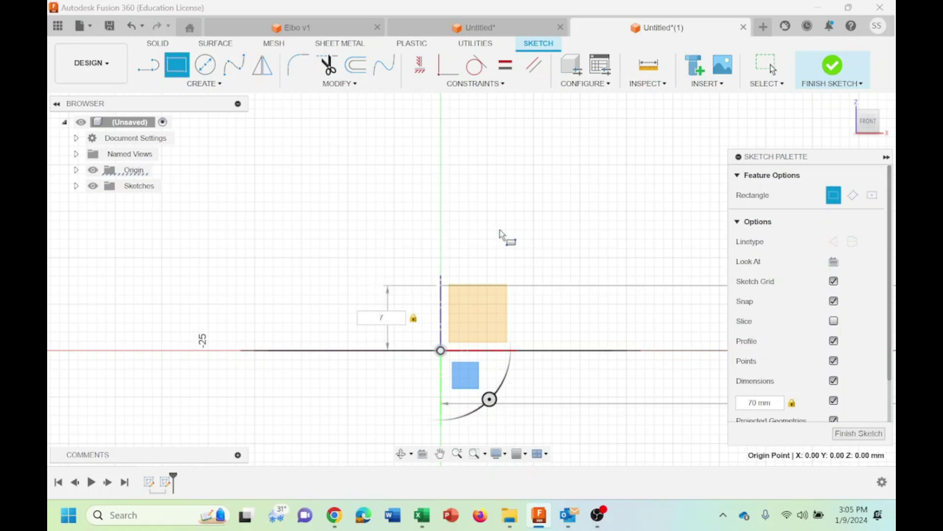
key(Return)
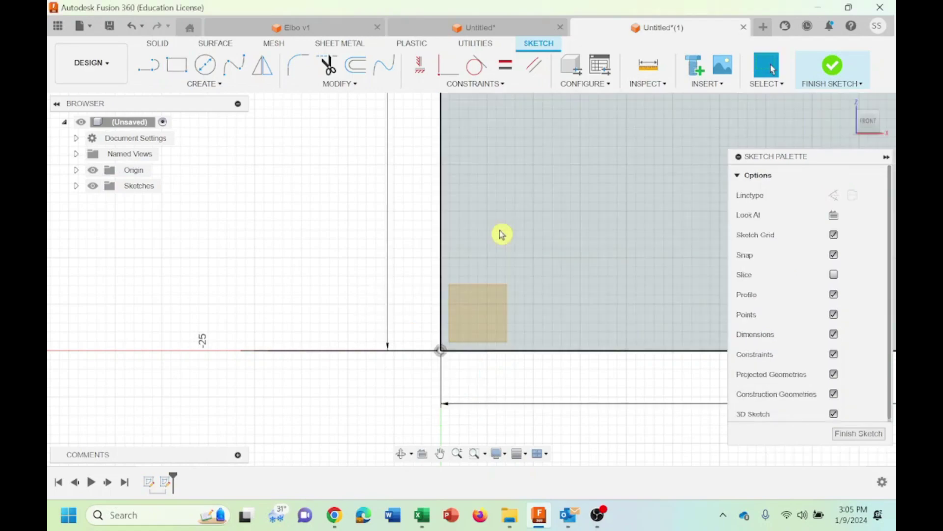
Round the square's top-left corner with a 40 mm fillet
scroll(527, 241, down, 2)
scroll(536, 231, up, 4)
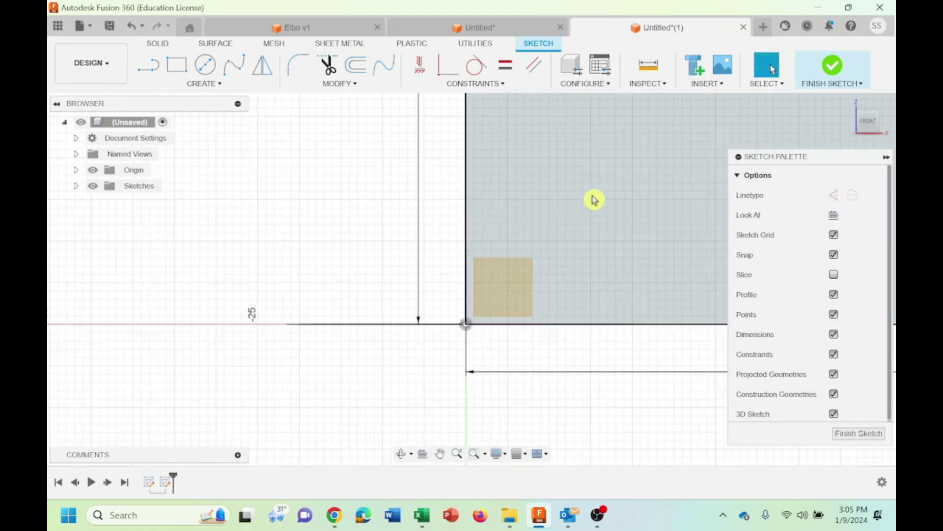
scroll(594, 200, down, 5)
middle_drag(594, 167, 431, 259)
scroll(431, 259, down, 4)
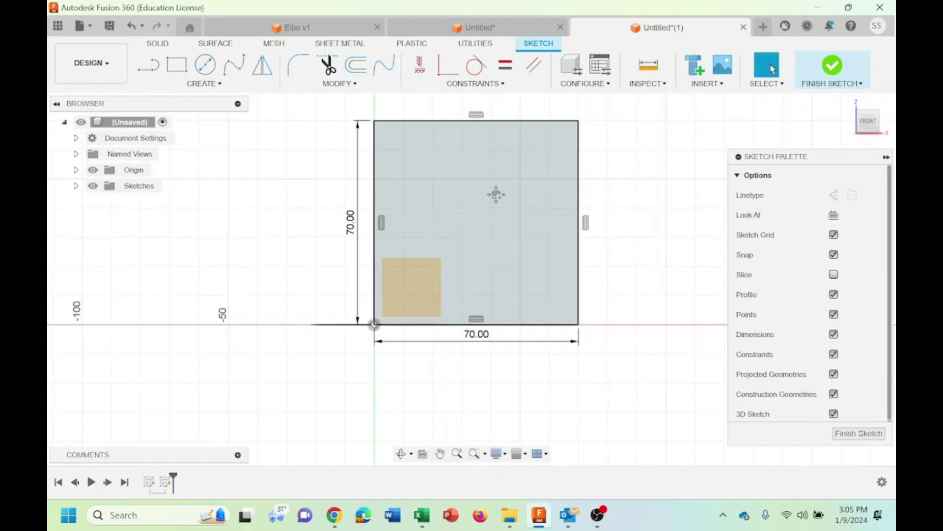
middle_drag(496, 194, 441, 255)
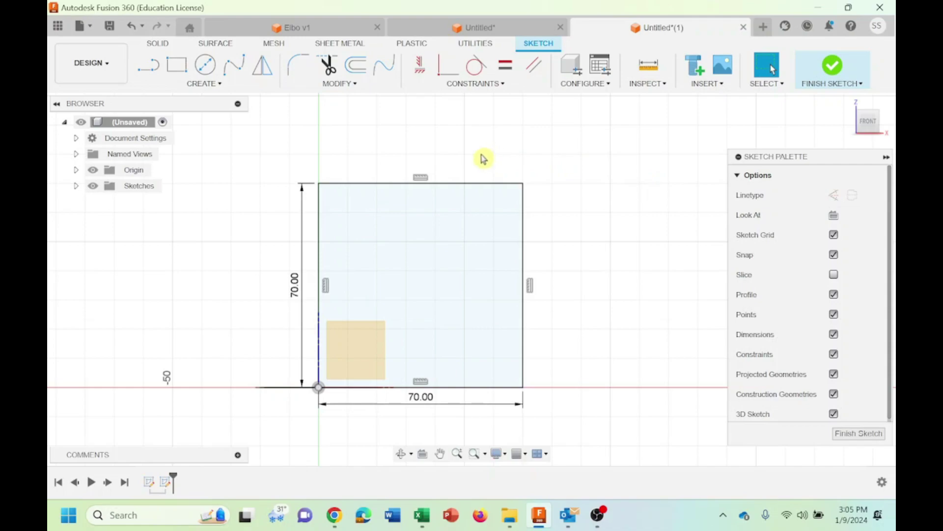
click(296, 75)
click(348, 184)
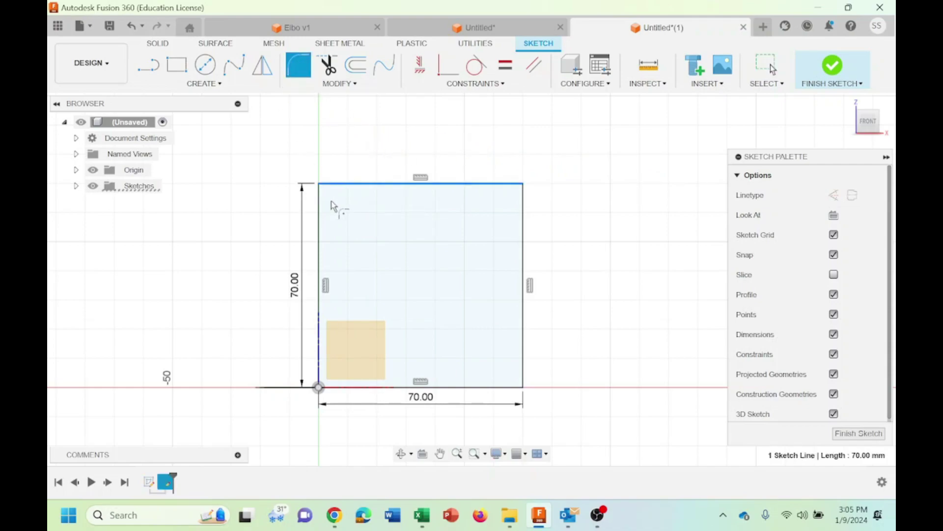
click(322, 222)
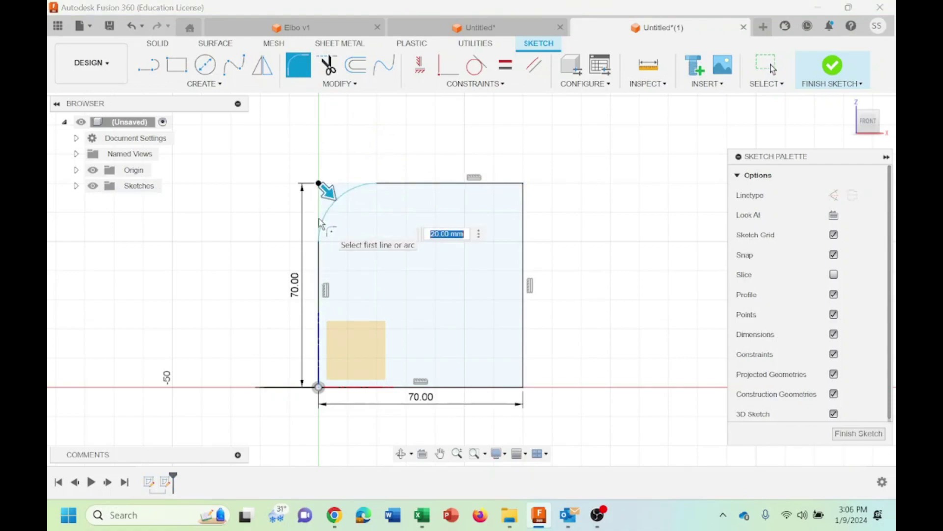
text(40)
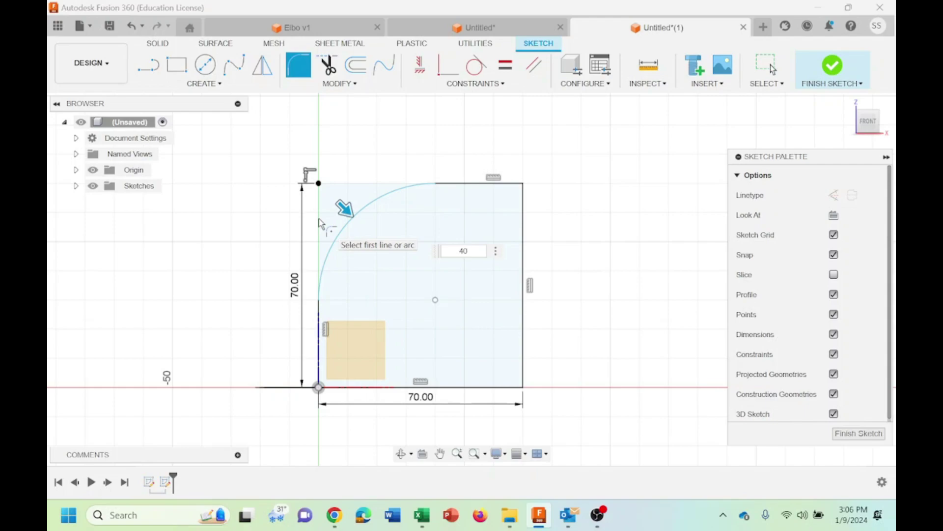
key(Return)
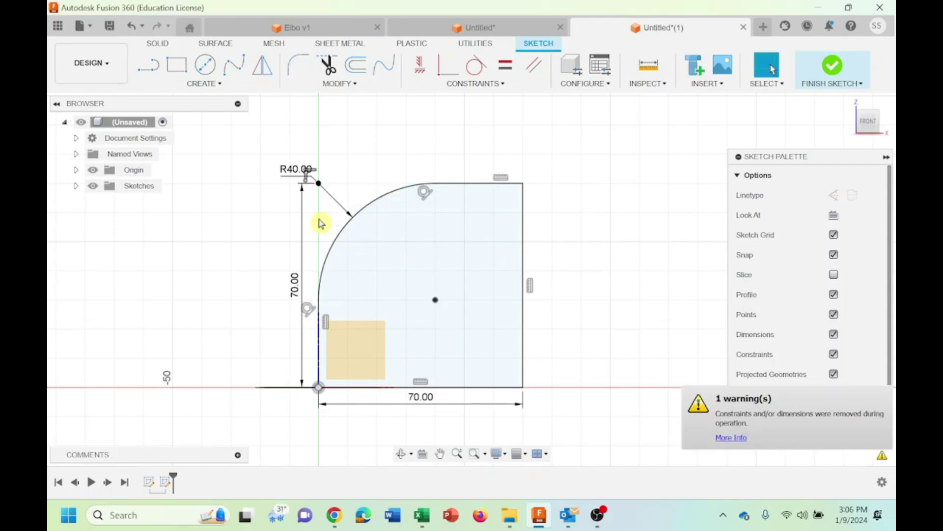
Trim away the square's right and bottom sides
click(328, 65)
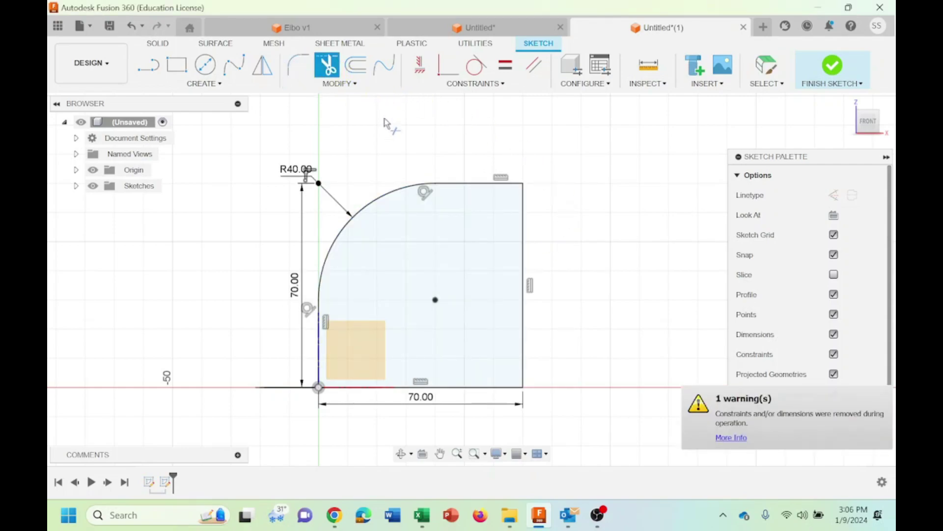
click(524, 238)
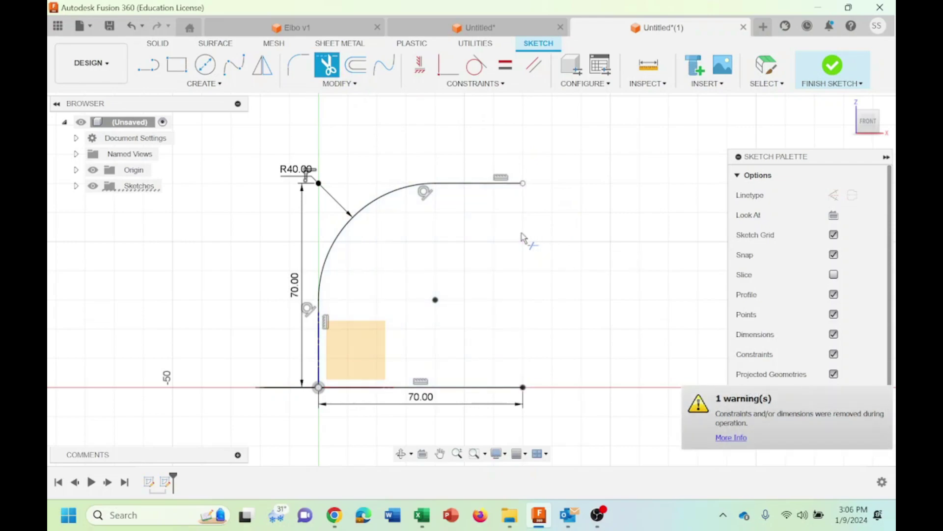
click(448, 389)
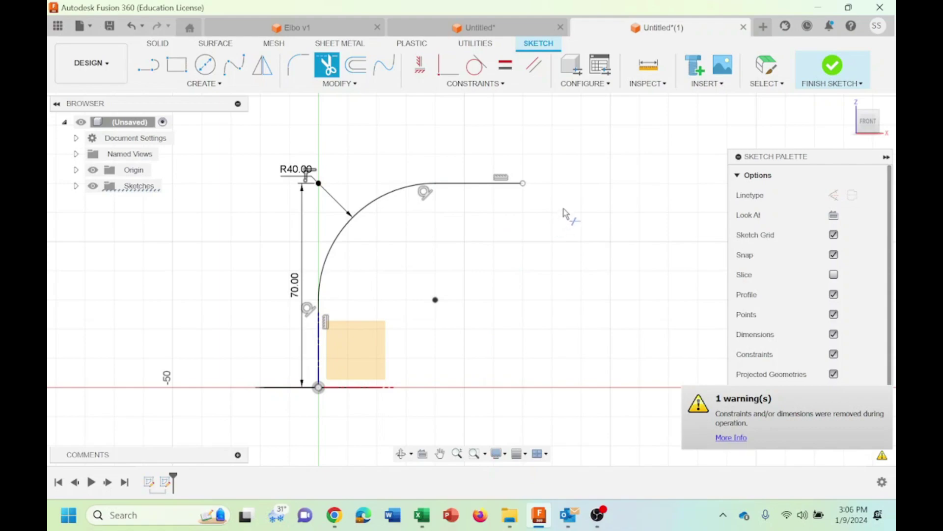
key(Escape)
click(76, 185)
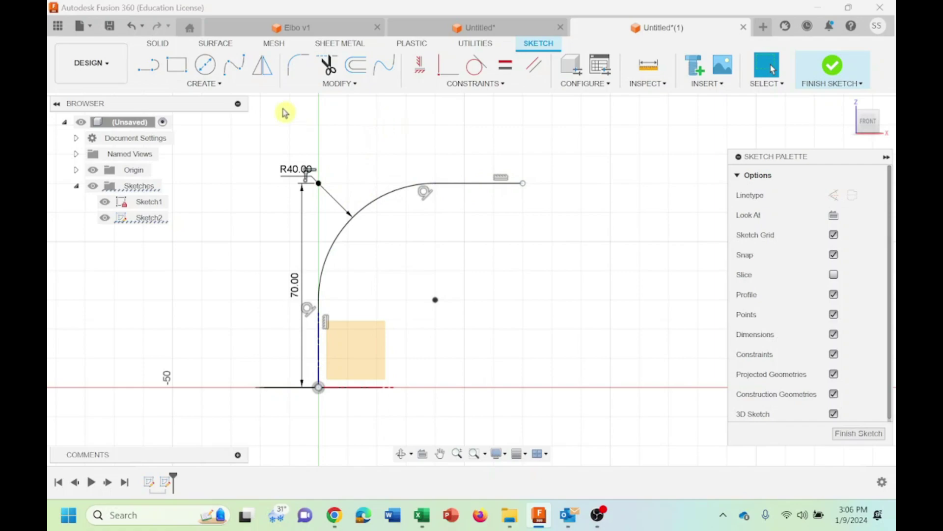
Add a 70 mm horizontal dimension from the arc end to the top line's end
click(205, 83)
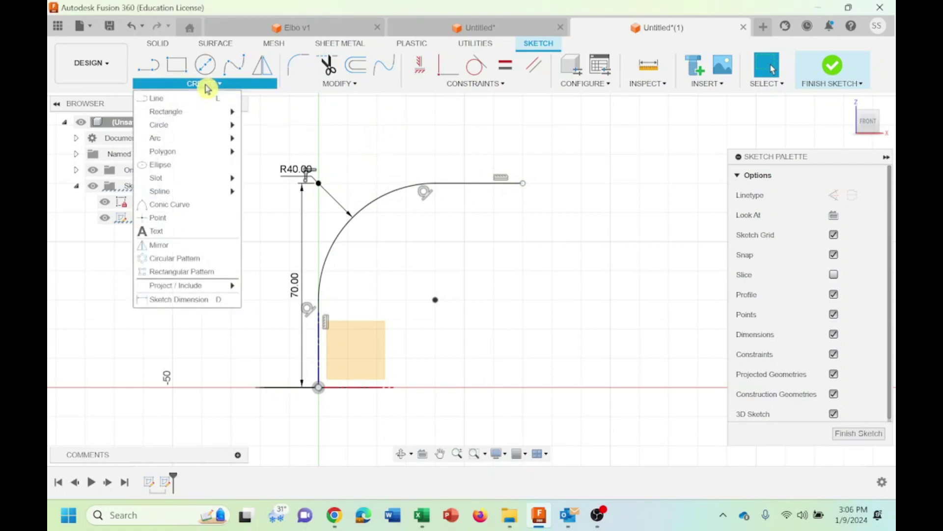
click(187, 303)
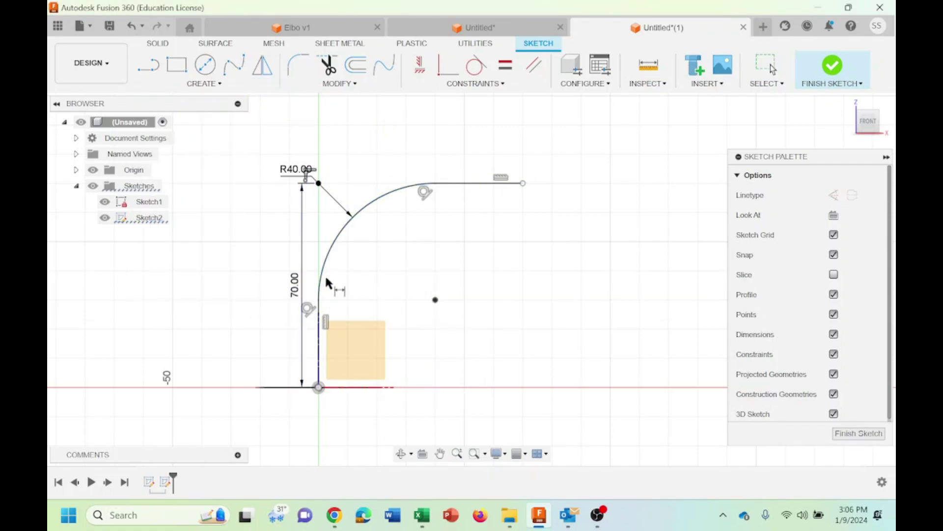
click(319, 301)
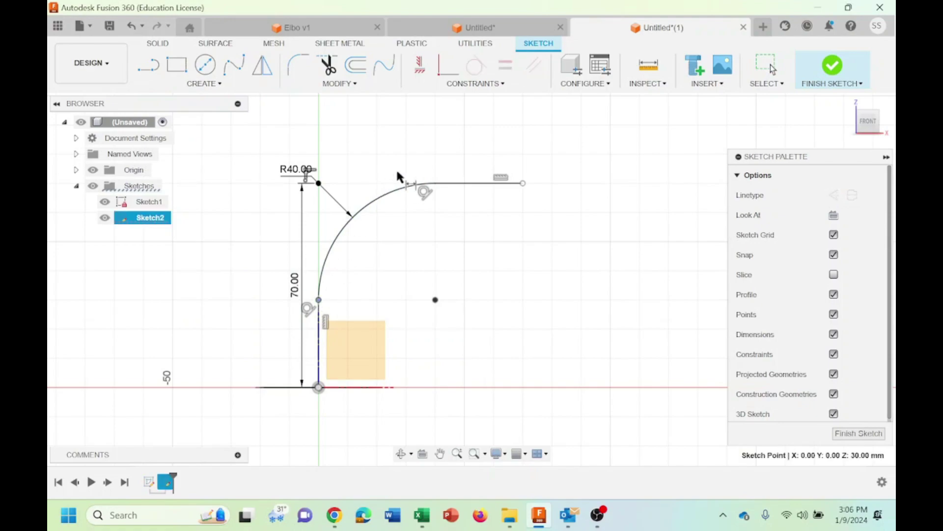
click(521, 184)
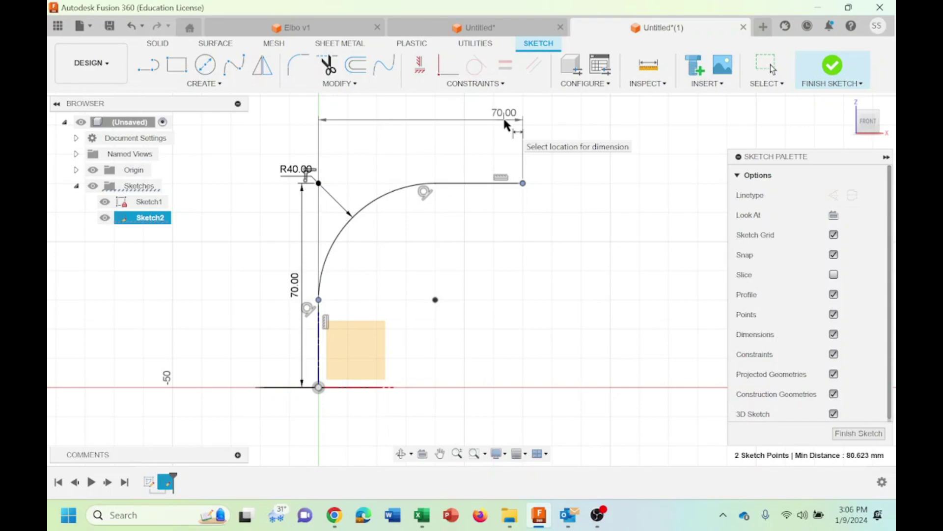
click(504, 120)
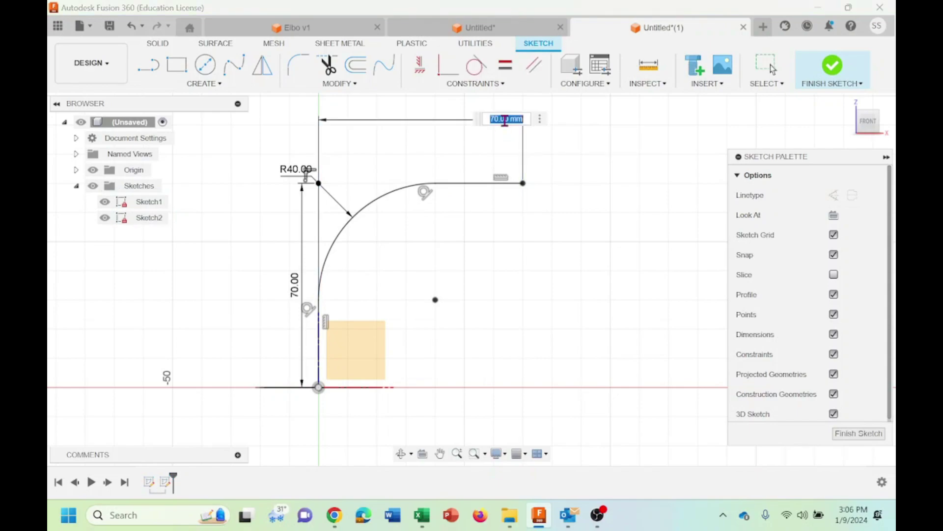
key(Return)
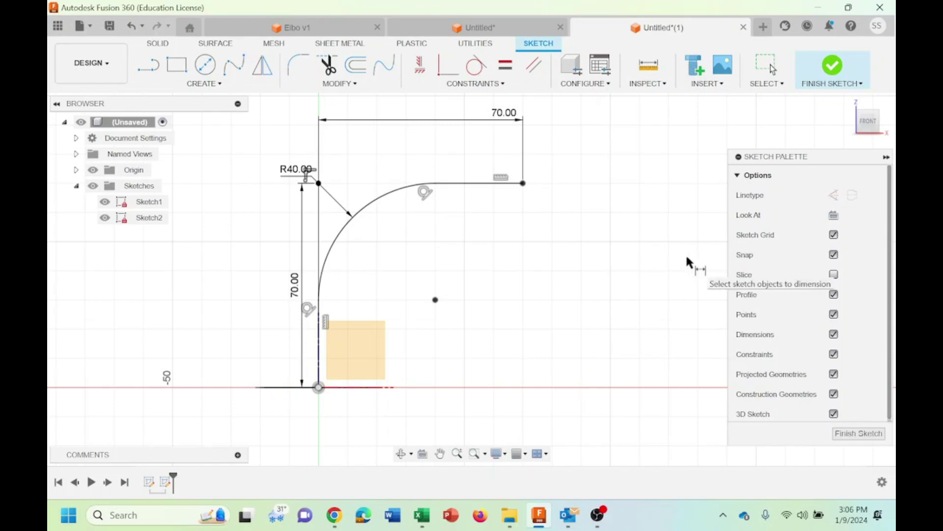
Finish the path sketch and frame the L-path in the home 3D view
click(863, 435)
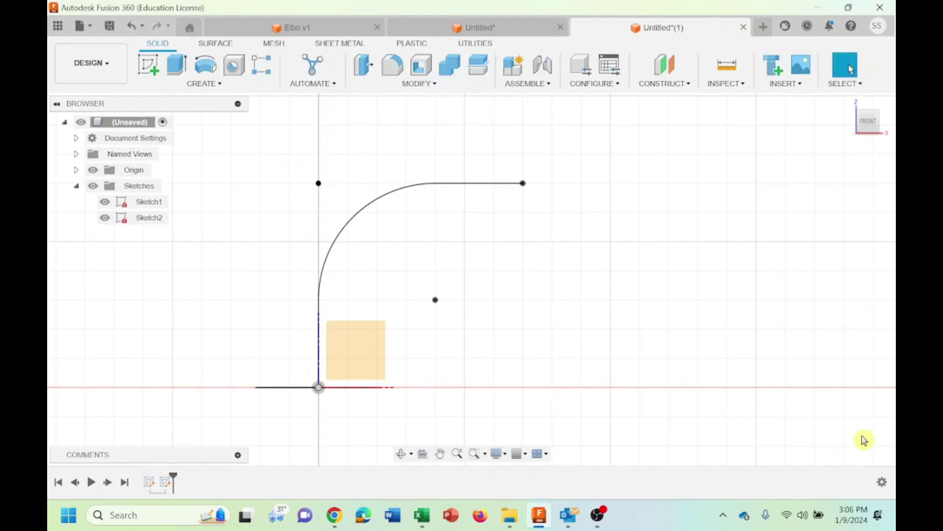
click(853, 105)
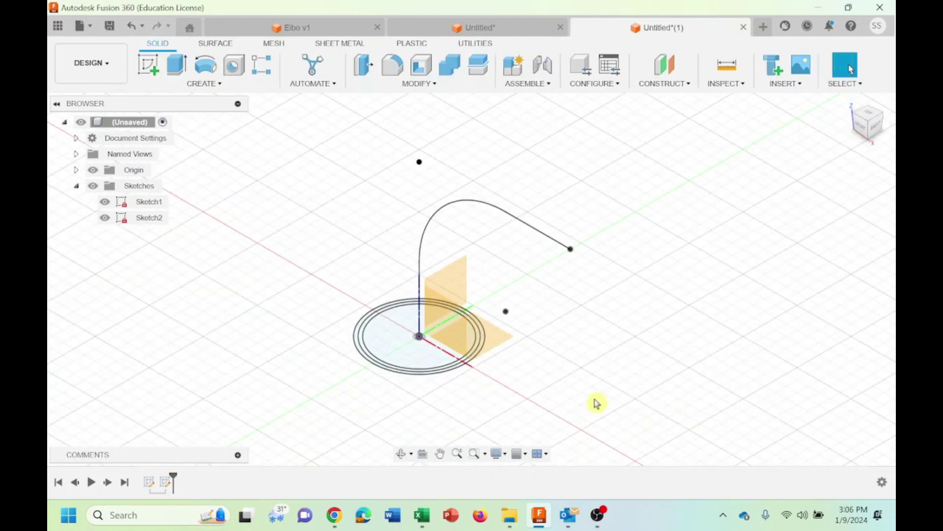
scroll(605, 393, up, 3)
mouse_move(625, 322)
middle_down()
mouse_move(752, 324)
mouse_move(729, 316)
mouse_move(737, 345)
middle_up()
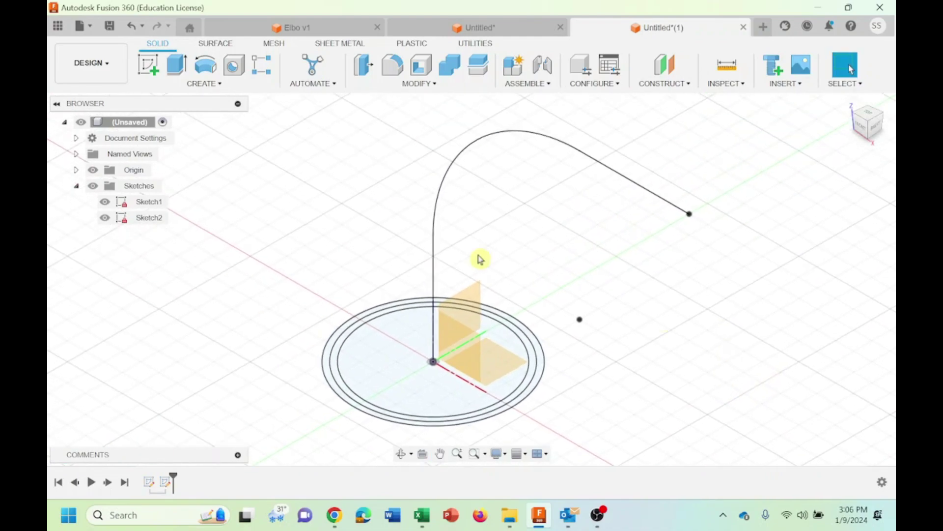
Sweep both ring profiles along the filleted L-path curve
click(200, 84)
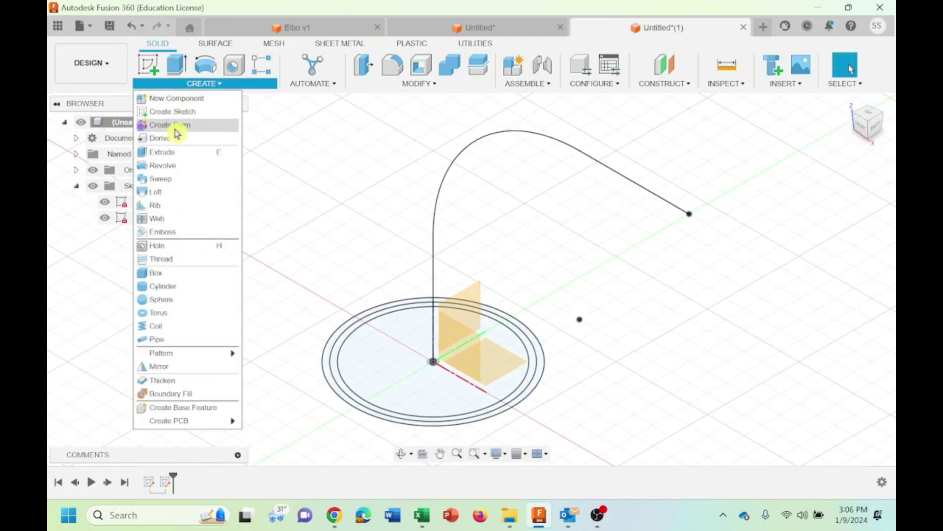
click(166, 181)
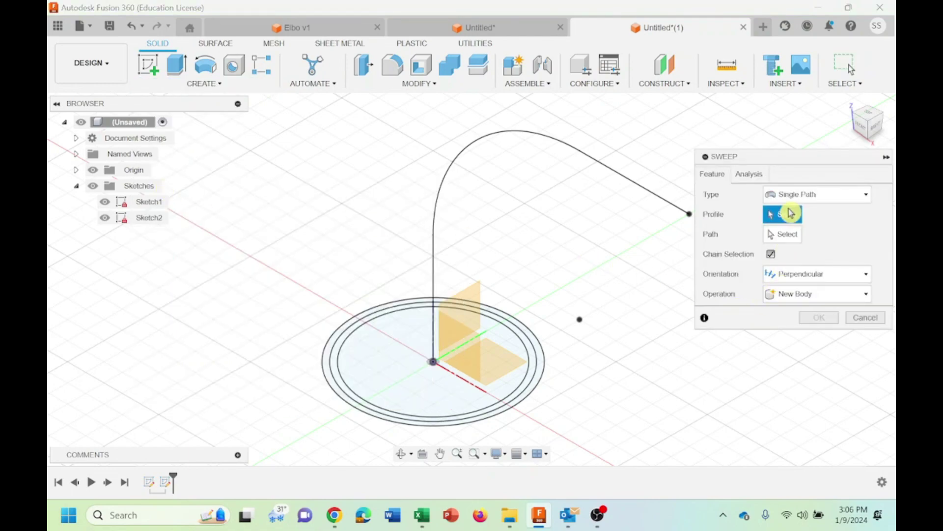
scroll(358, 358, up, 2)
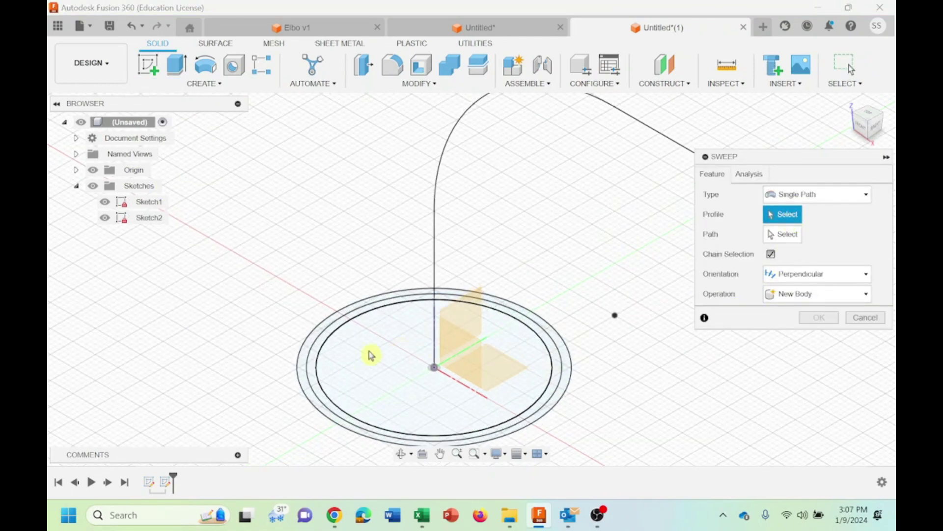
click(310, 366)
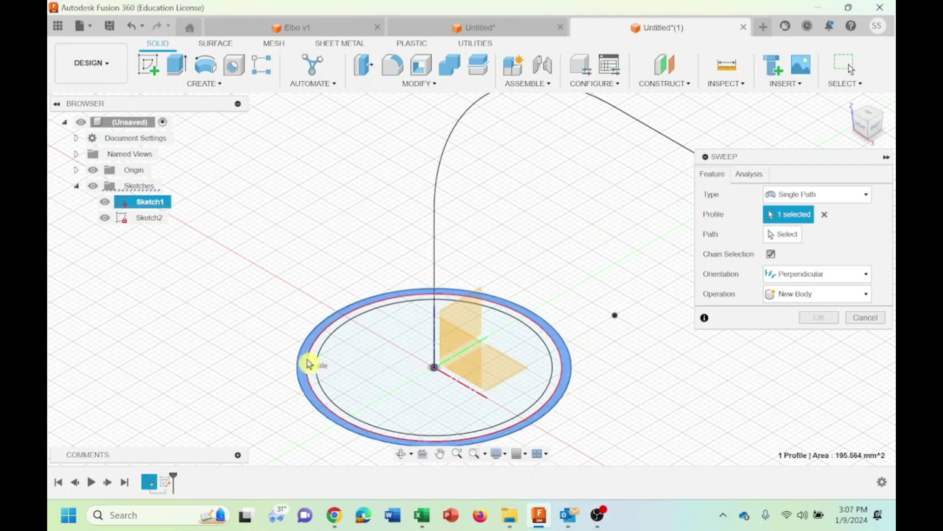
click(316, 354)
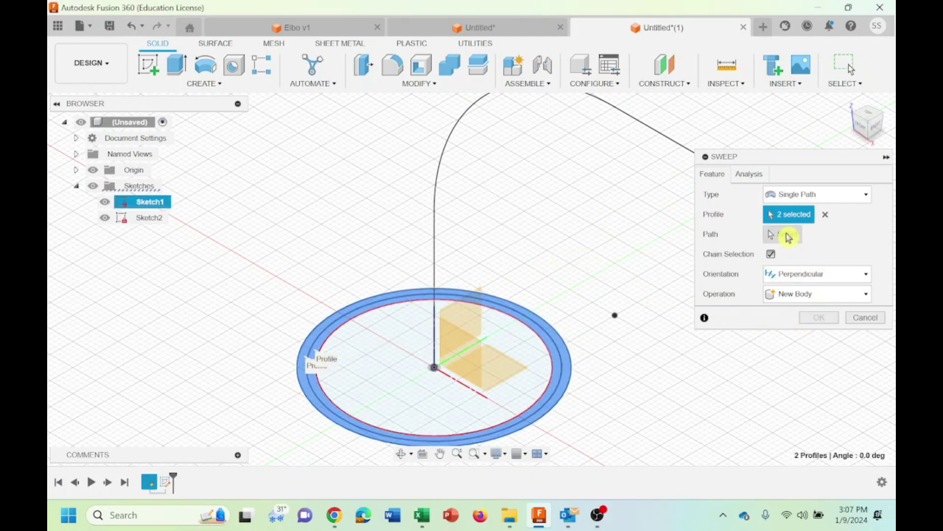
click(788, 234)
click(436, 250)
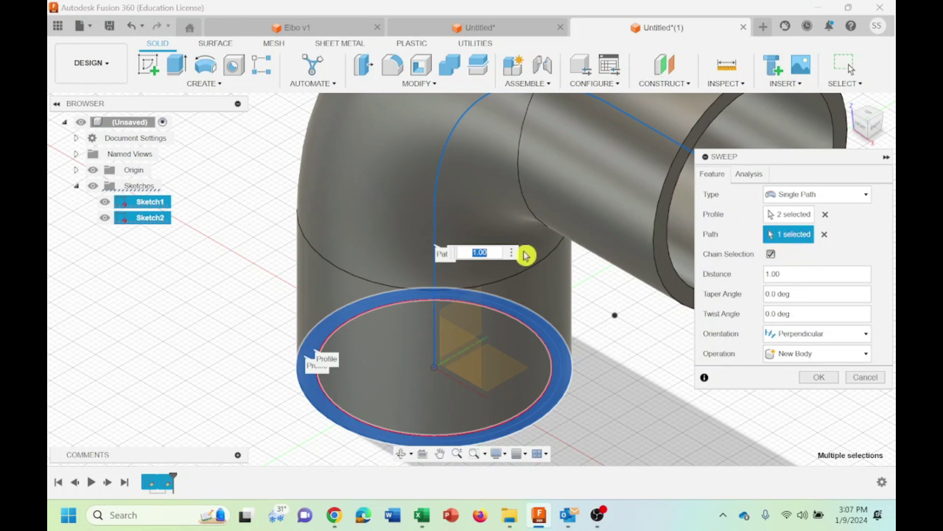
Confirm the sweep to create the hollow elbow body
click(819, 377)
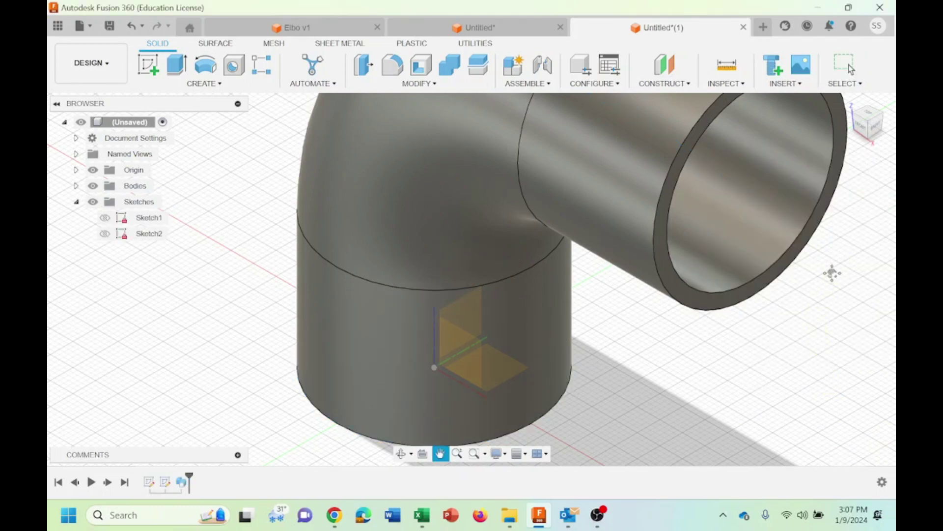
scroll(816, 305, up, 5)
scroll(785, 349, down, 5)
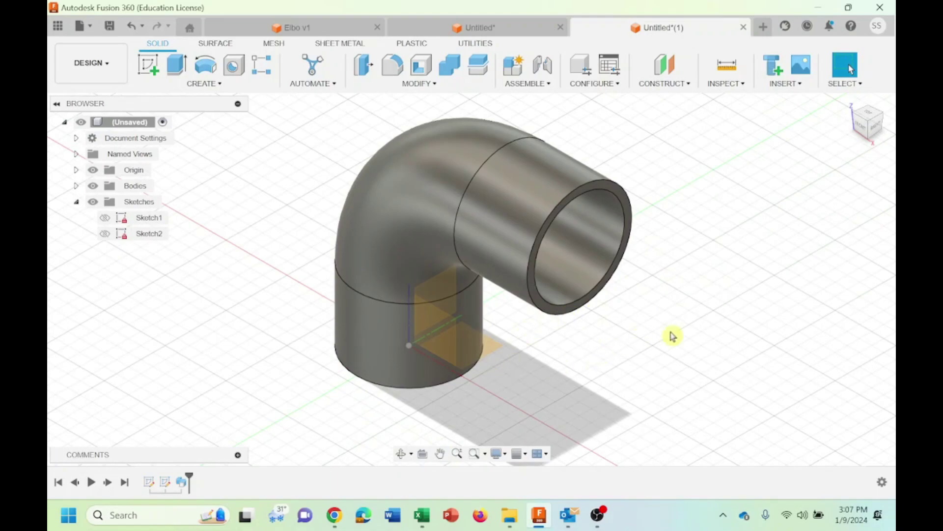
Orbit to the elbow's underside, zoom in, and make Sketch1 visible
click(852, 104)
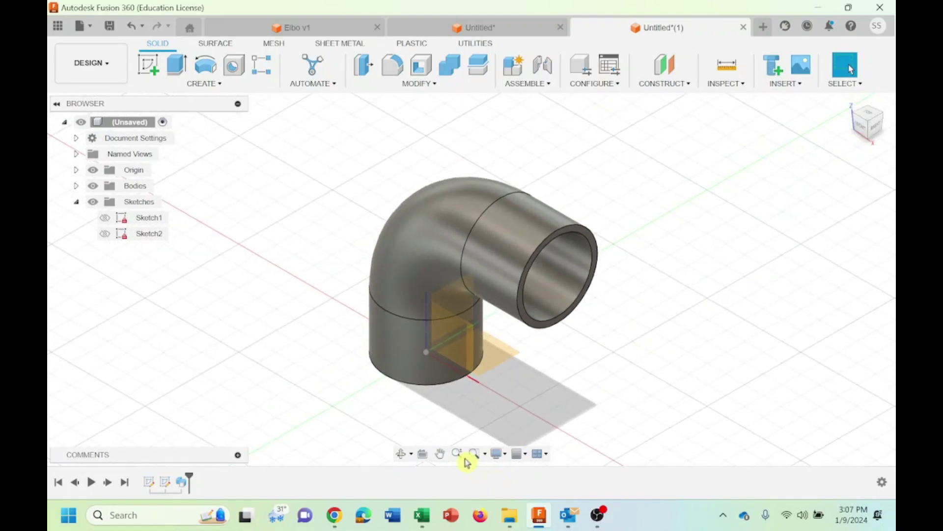
click(402, 452)
drag(448, 249, 486, 123)
scroll(466, 265, up, 5)
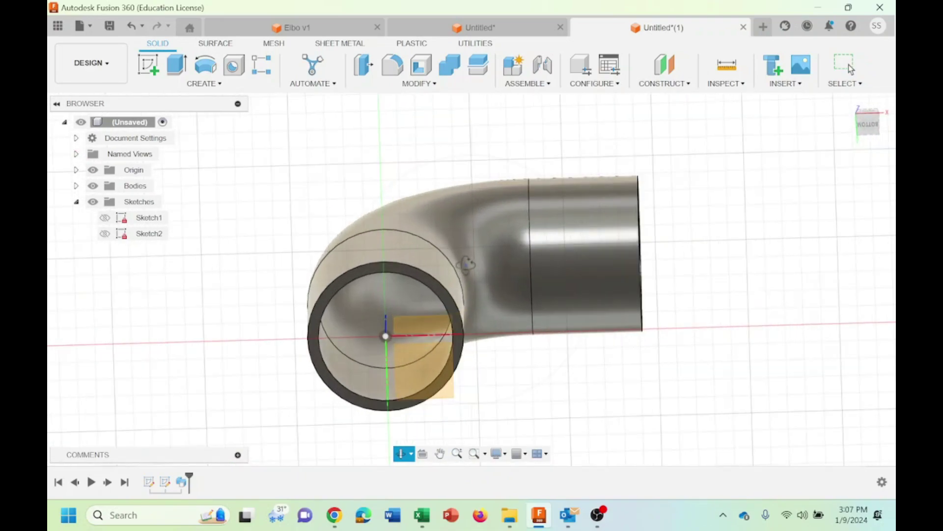
click(105, 217)
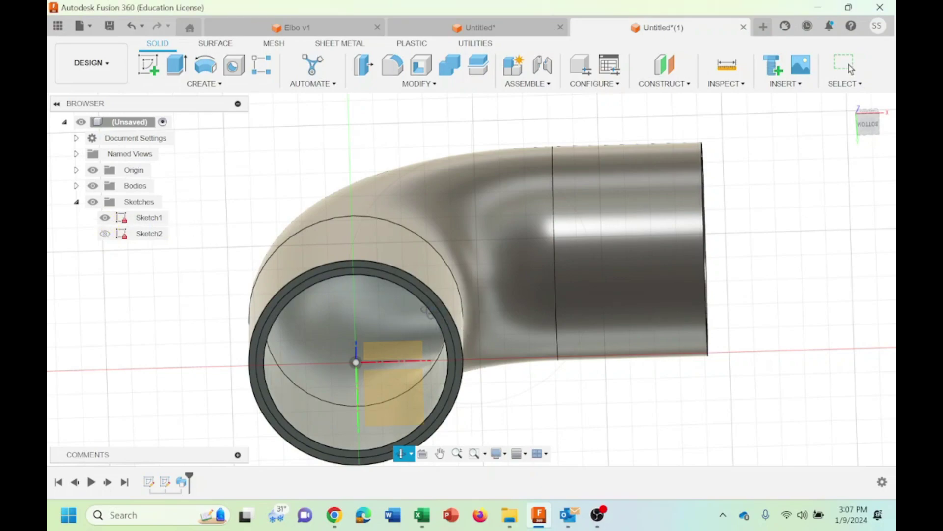
key(Escape)
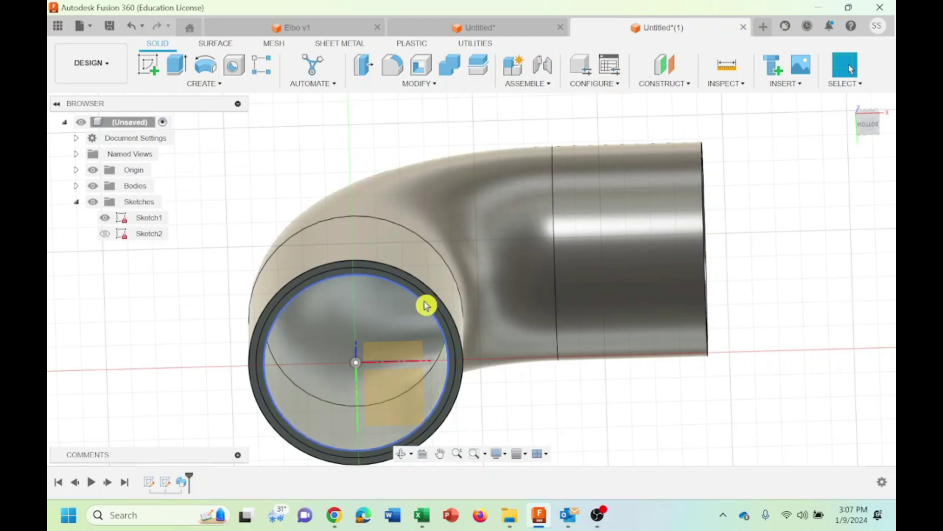
scroll(423, 305, up, 3)
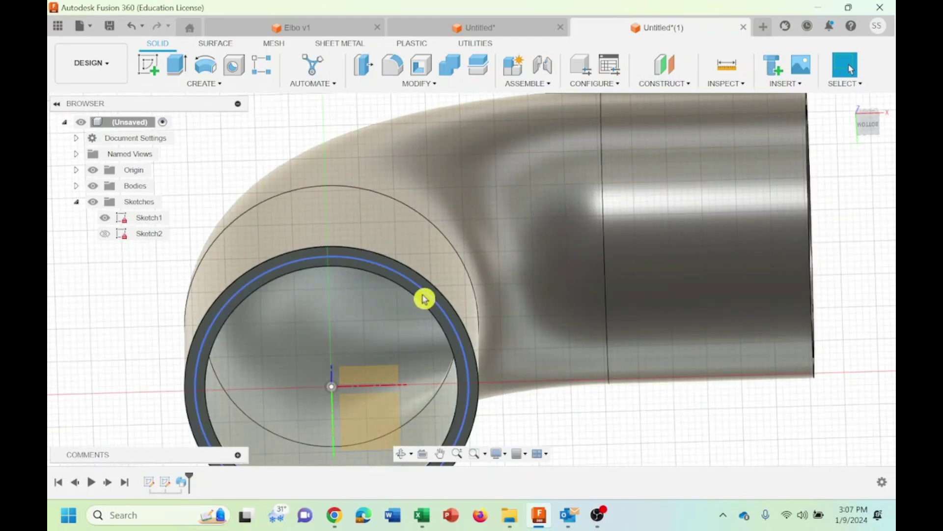
scroll(417, 293, up, 2)
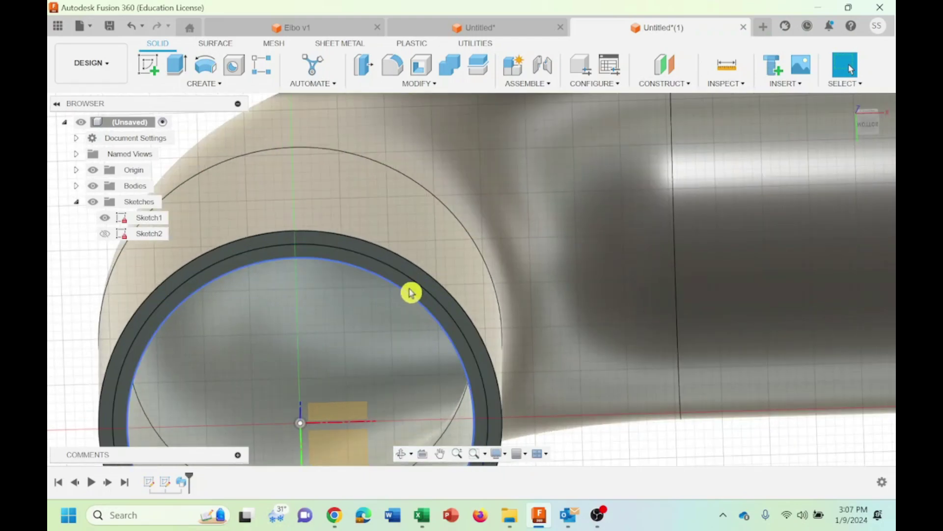
Extrude-cut the lower ring profile 20 mm deep to form the socket
click(411, 290)
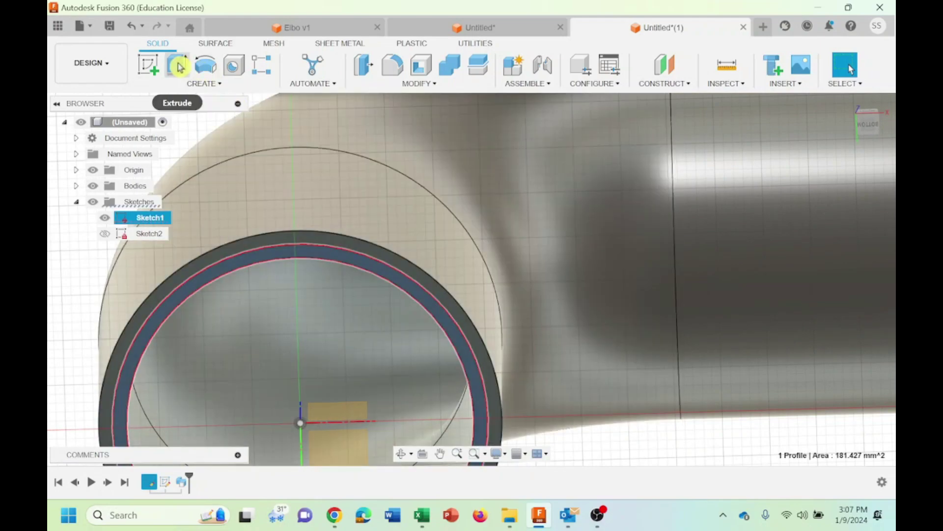
click(178, 66)
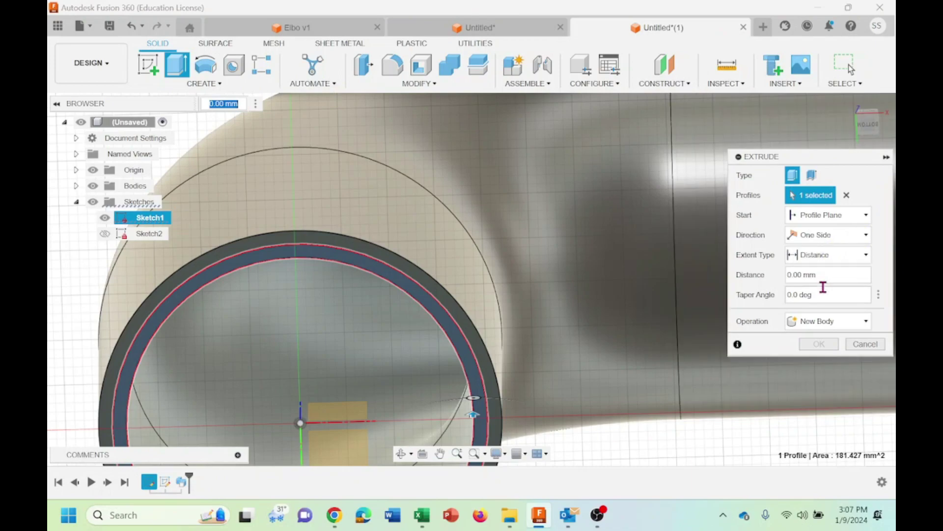
click(821, 276)
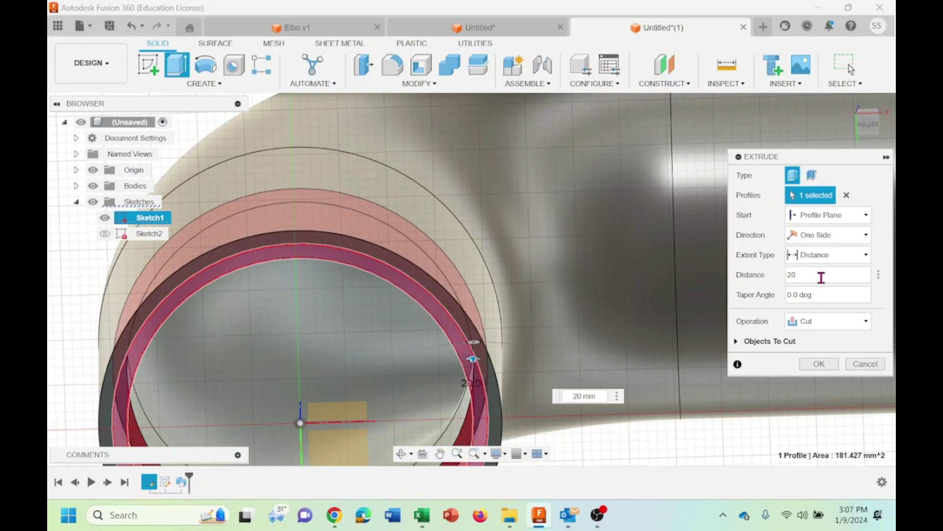
click(818, 368)
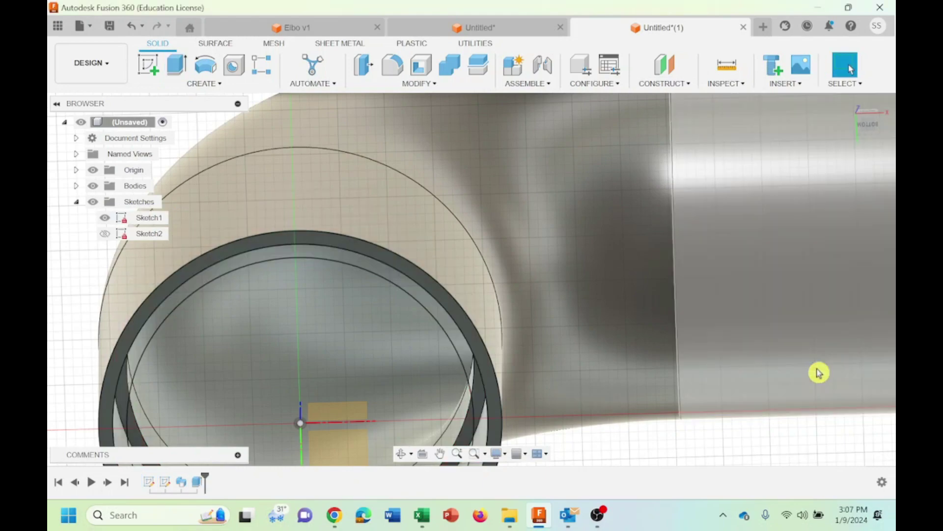
Orbit around the socket cut and settle on a level side view of the elbow
scroll(700, 317, down, 5)
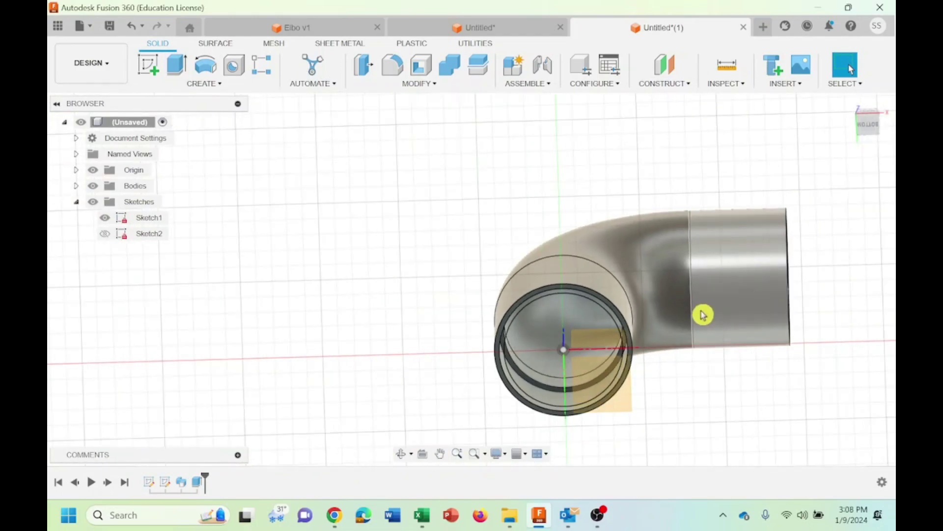
click(844, 105)
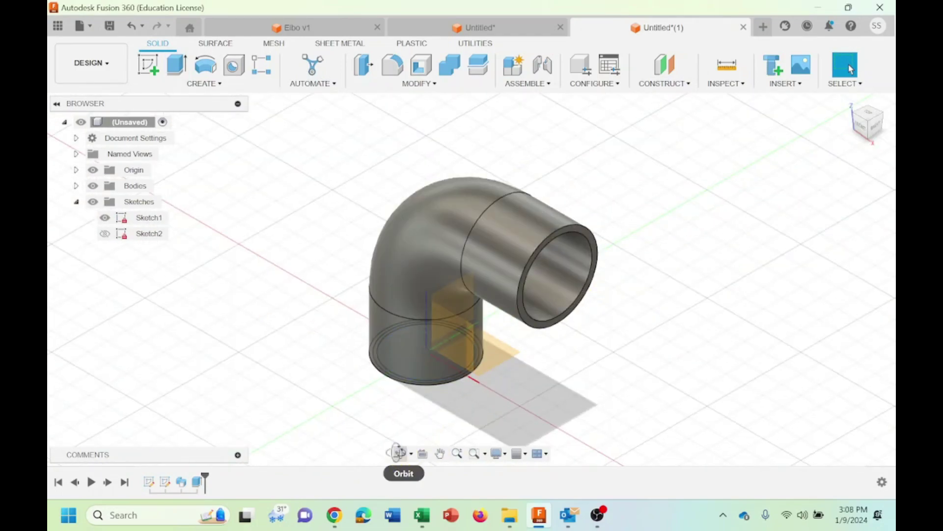
click(400, 453)
drag(442, 295, 468, 172)
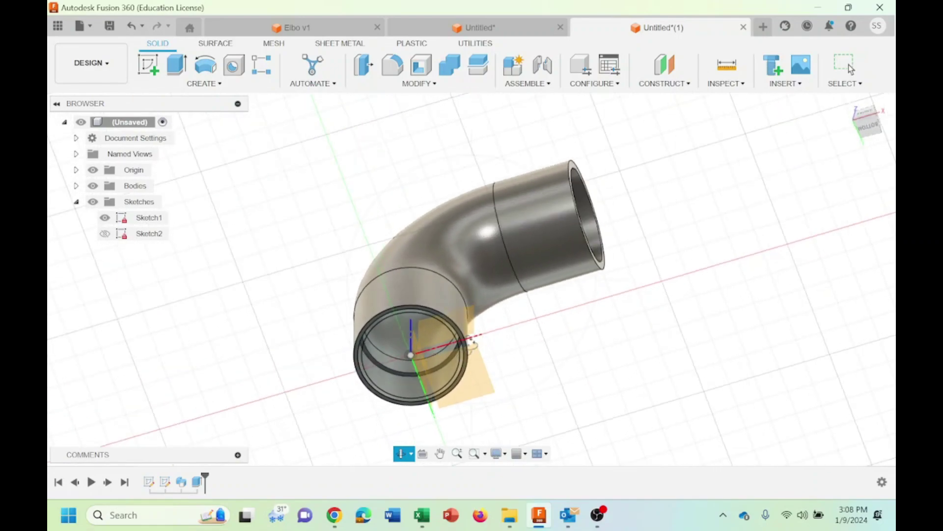
drag(504, 205, 445, 281)
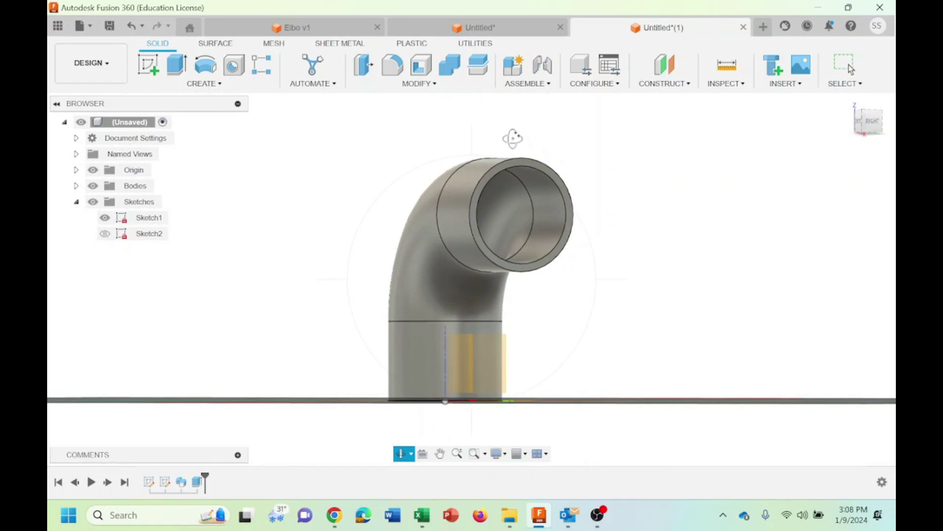
Create a new sketch, Sketch3, on the elbow's upper open end face
key(Escape)
click(205, 87)
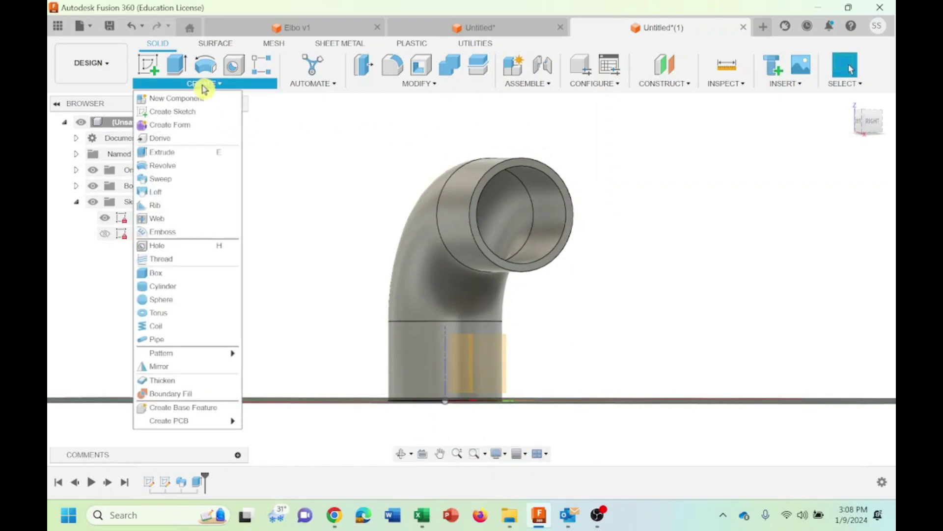
click(164, 112)
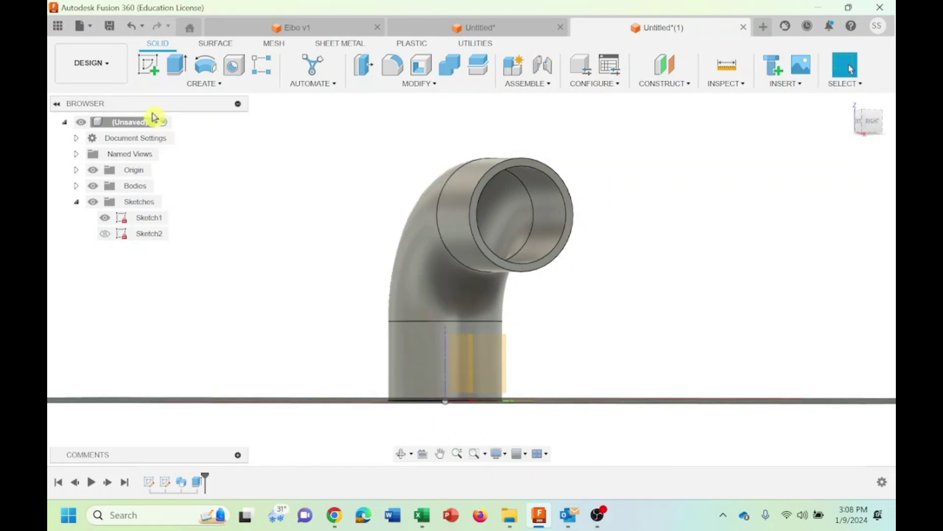
click(563, 189)
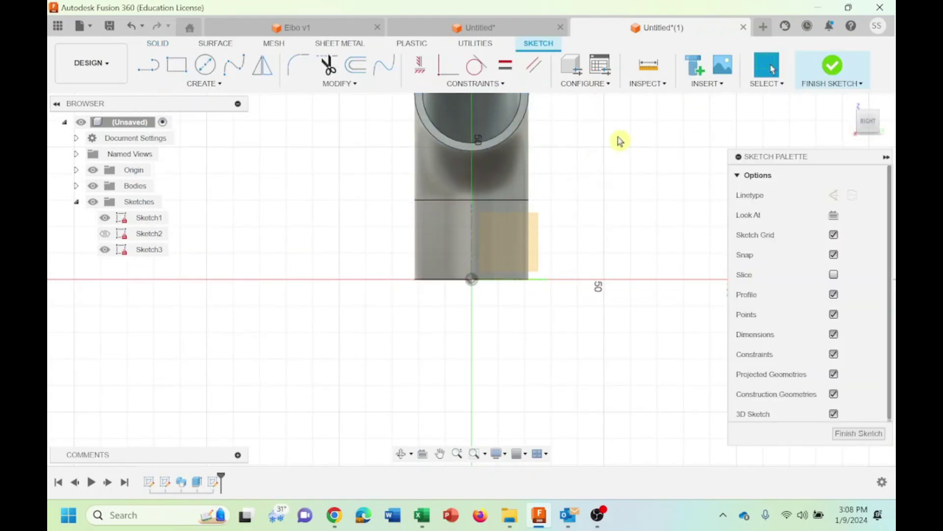
middle_drag(621, 141, 622, 301)
key(Escape)
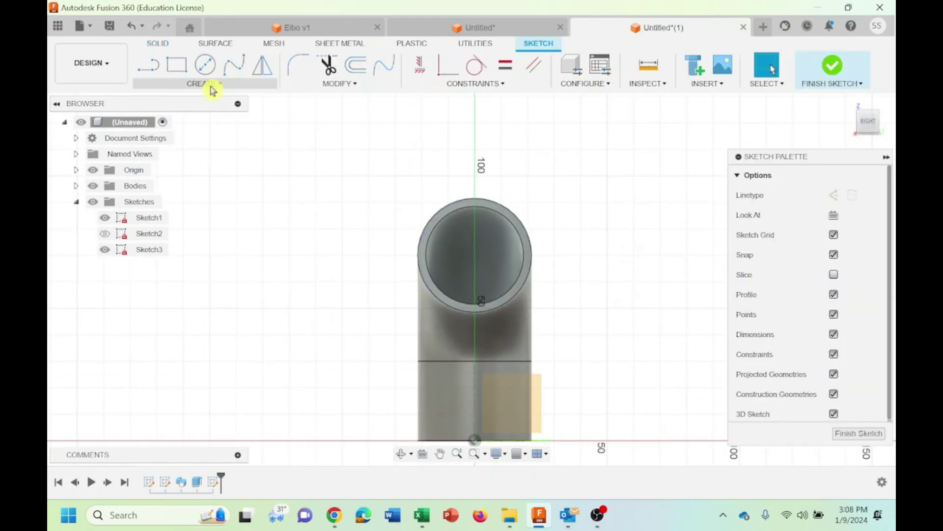
Hide Sketch3 and Sketch1, then show both sketches again
click(211, 87)
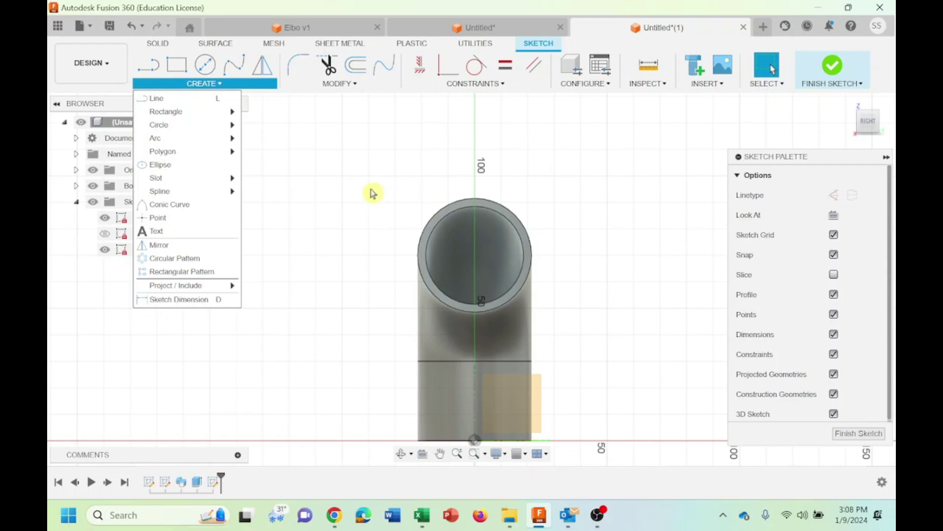
click(359, 153)
click(113, 252)
click(108, 250)
click(105, 218)
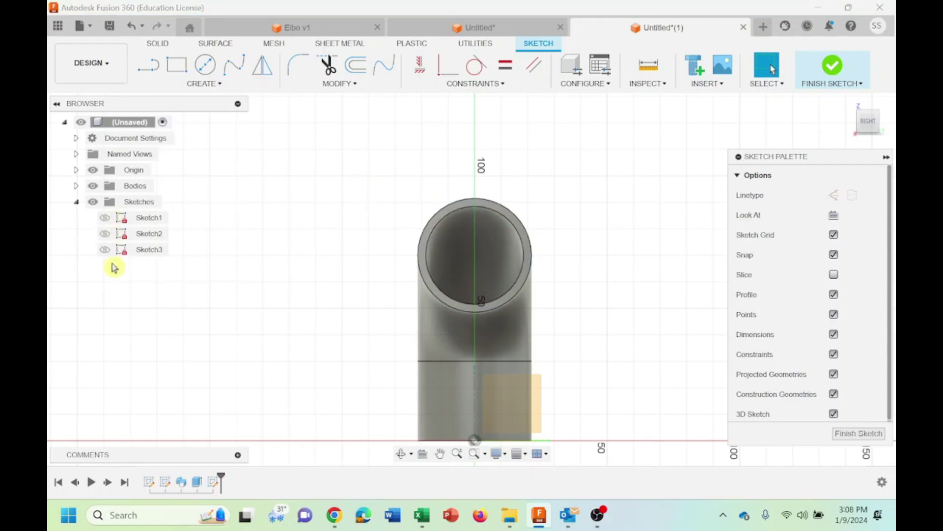
click(105, 249)
click(106, 218)
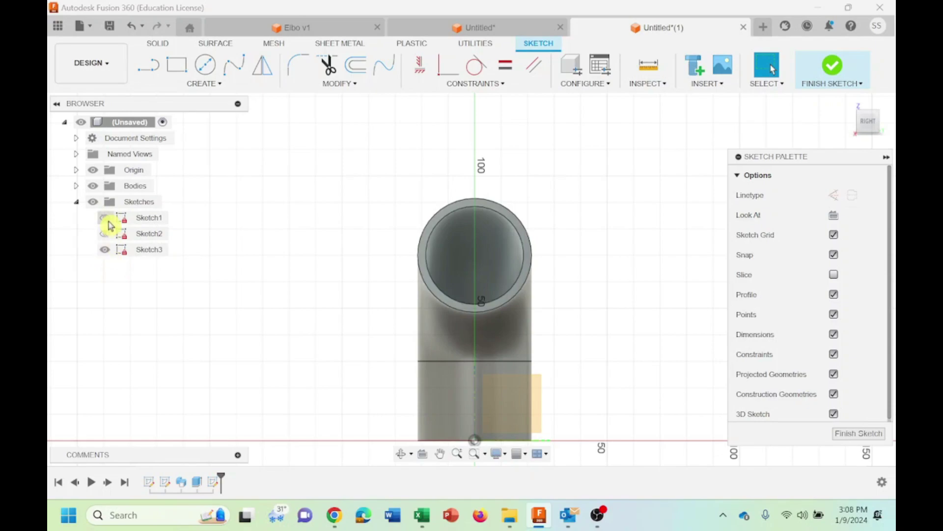
right_click(149, 224)
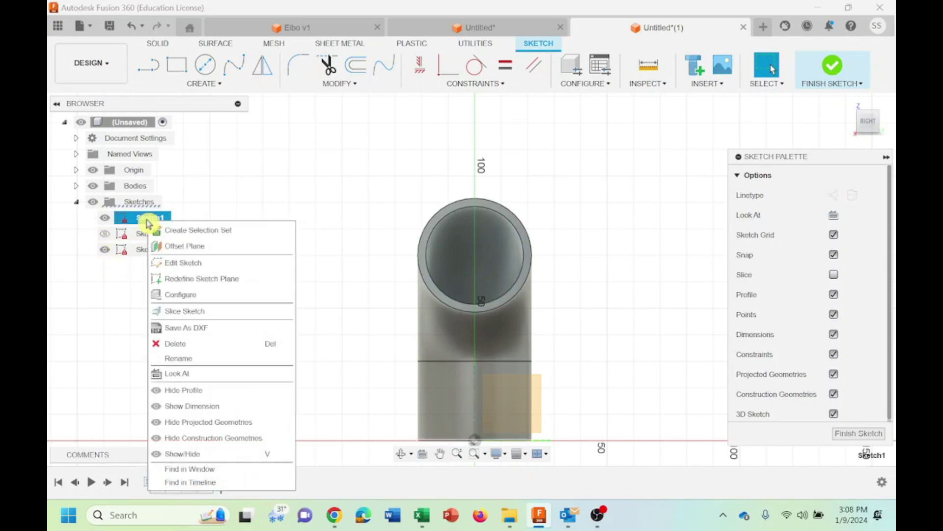
click(191, 262)
scroll(634, 311, up, 4)
middle_drag(663, 274, 501, 273)
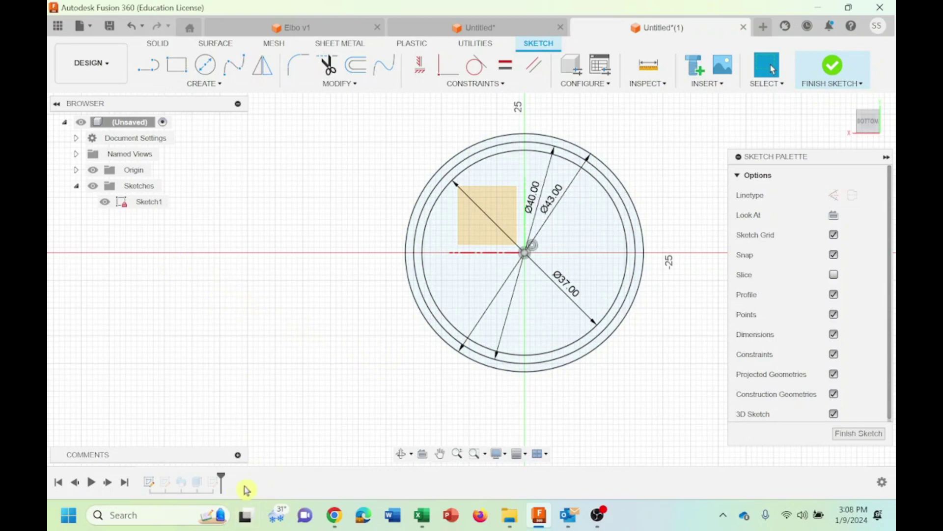
Leave Sketch1 unchanged, return to the home view, and reopen Sketch3 for editing
click(860, 433)
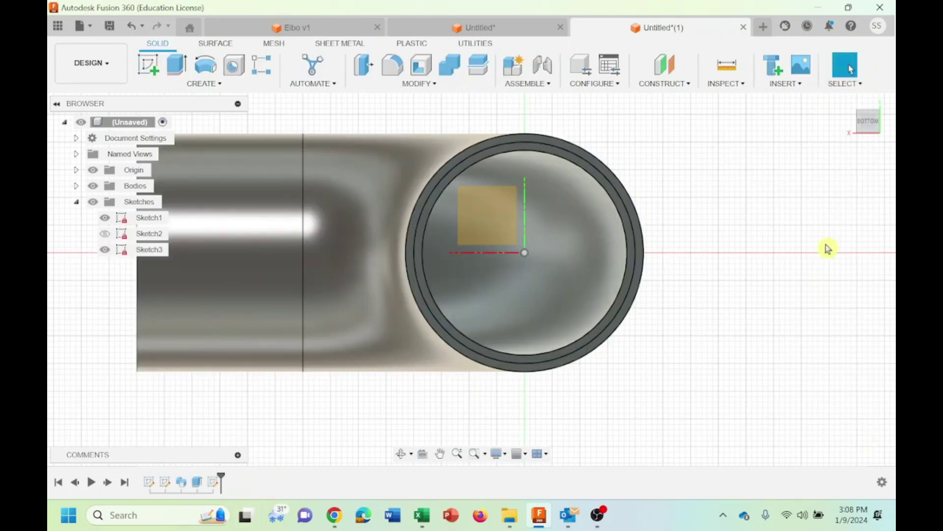
click(848, 104)
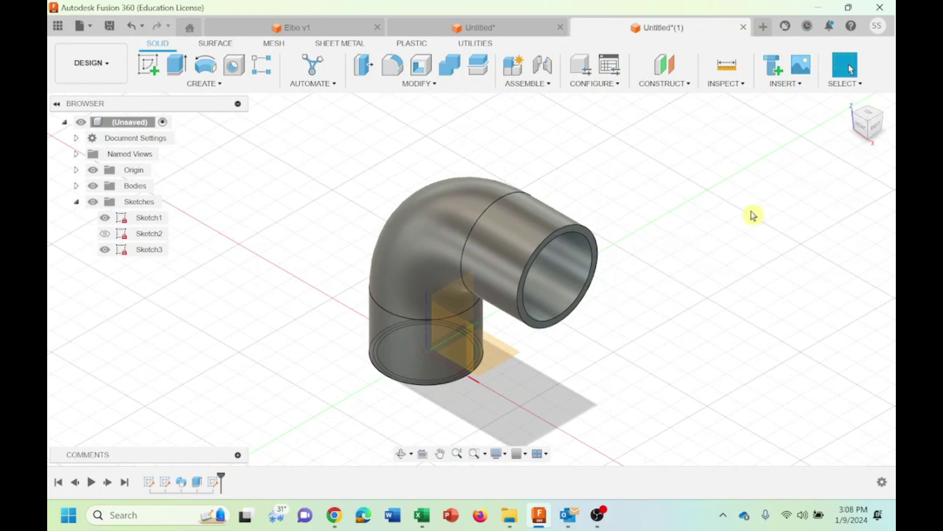
click(574, 235)
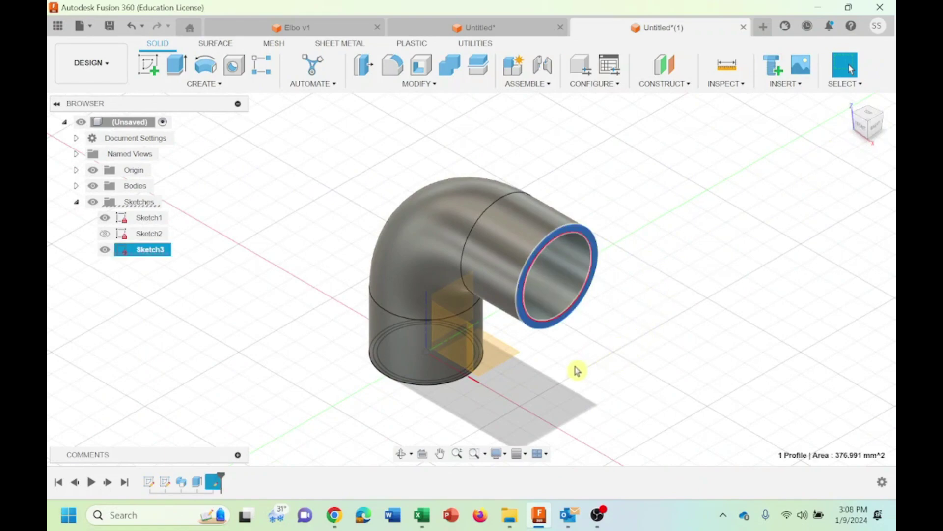
right_click(153, 253)
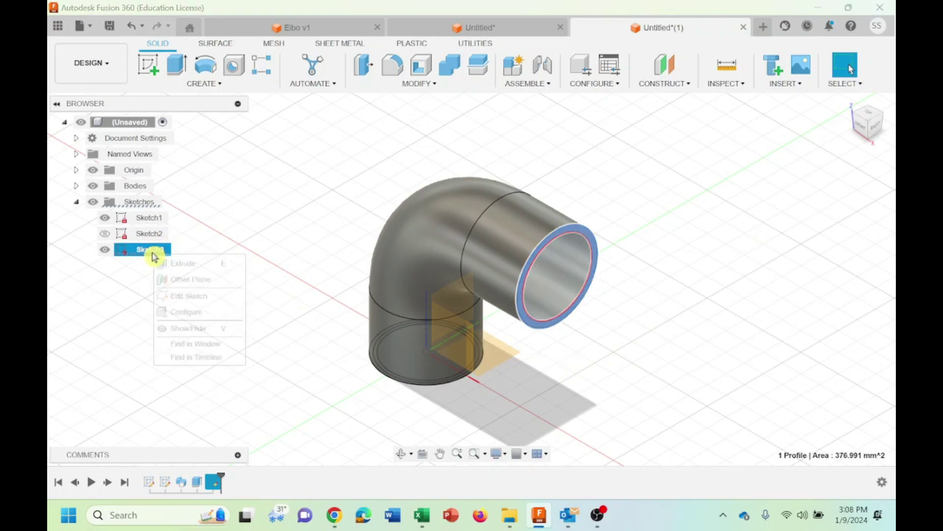
click(189, 297)
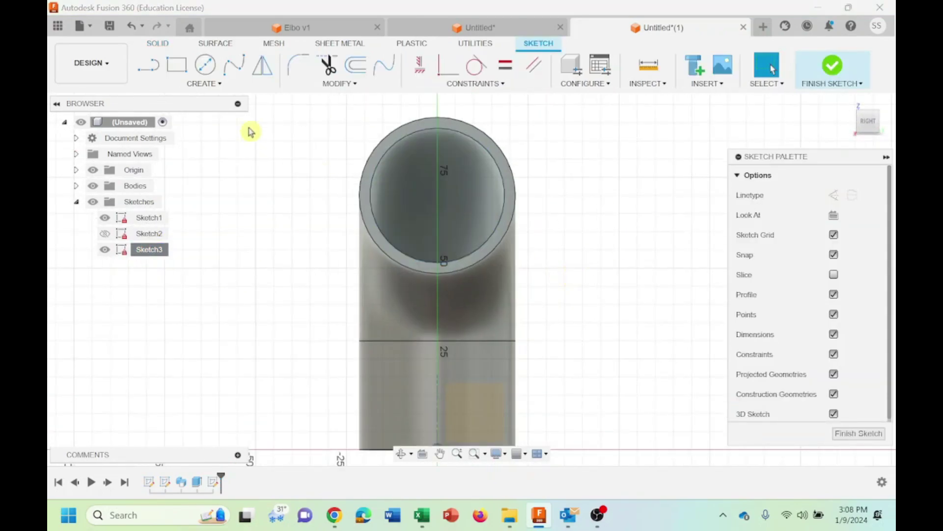
Draw a 40 mm center-diameter circle at the pipe end's centre and finish Sketch3
click(215, 87)
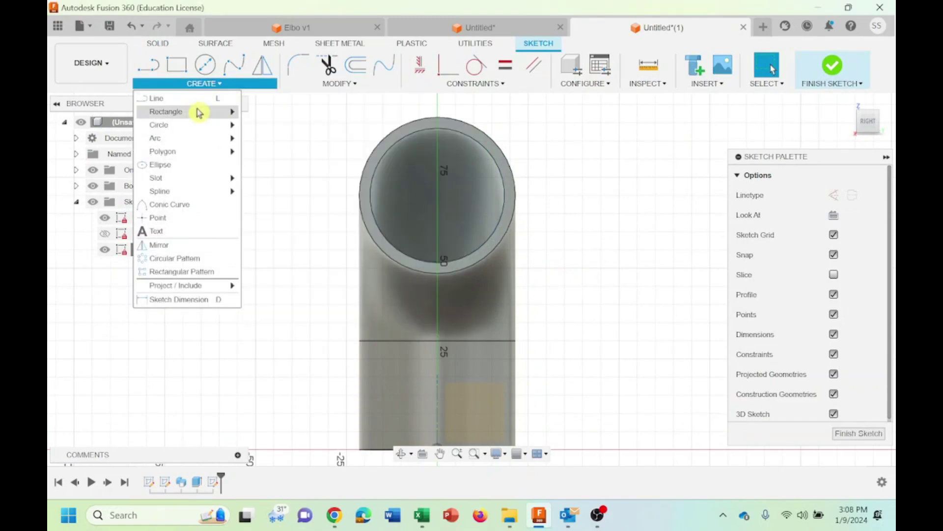
mouse_move(199, 125)
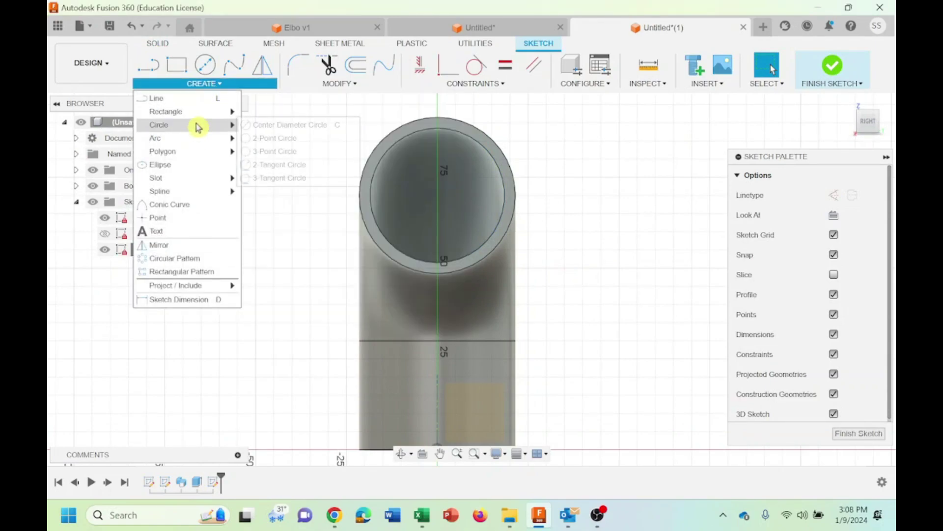
click(251, 127)
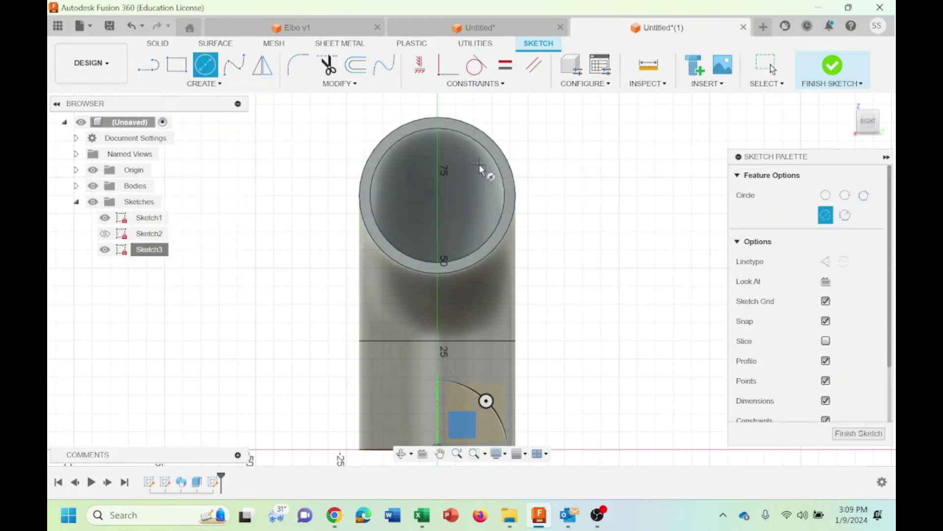
click(437, 195)
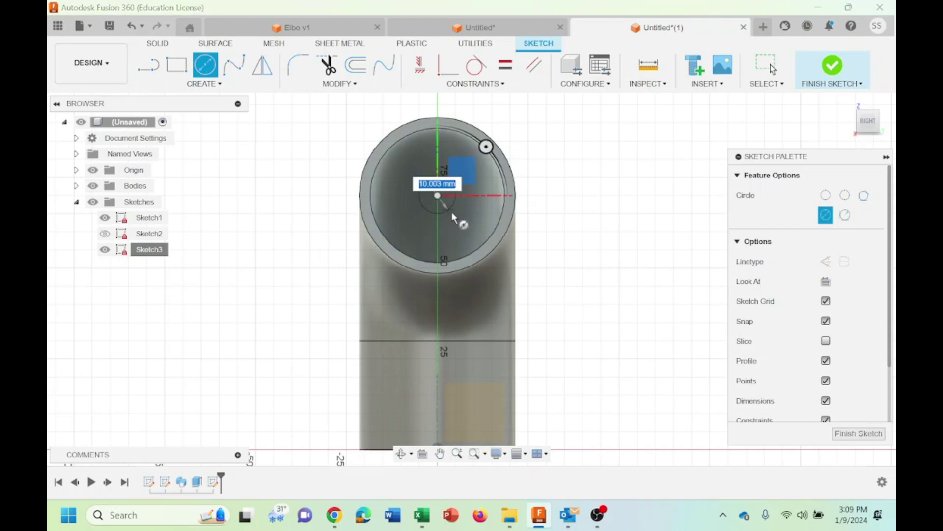
text(40)
click(485, 253)
key(Escape)
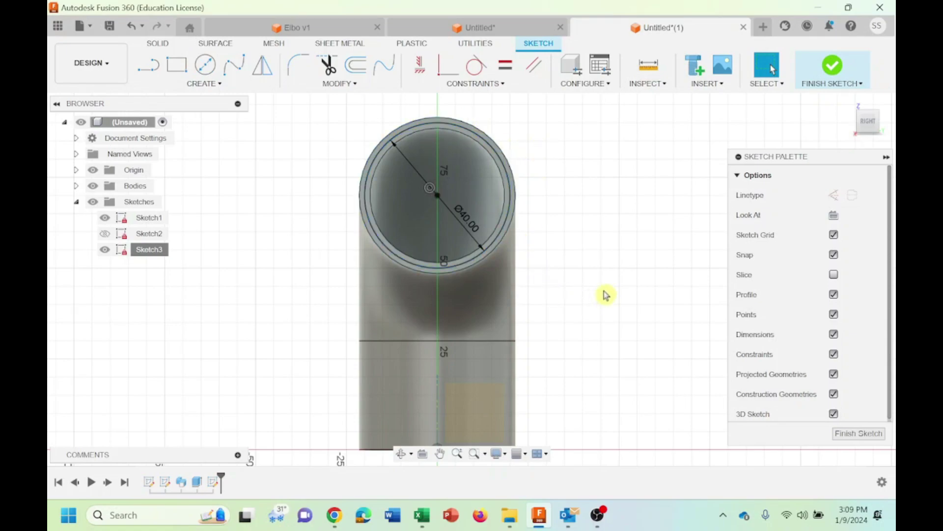
click(879, 433)
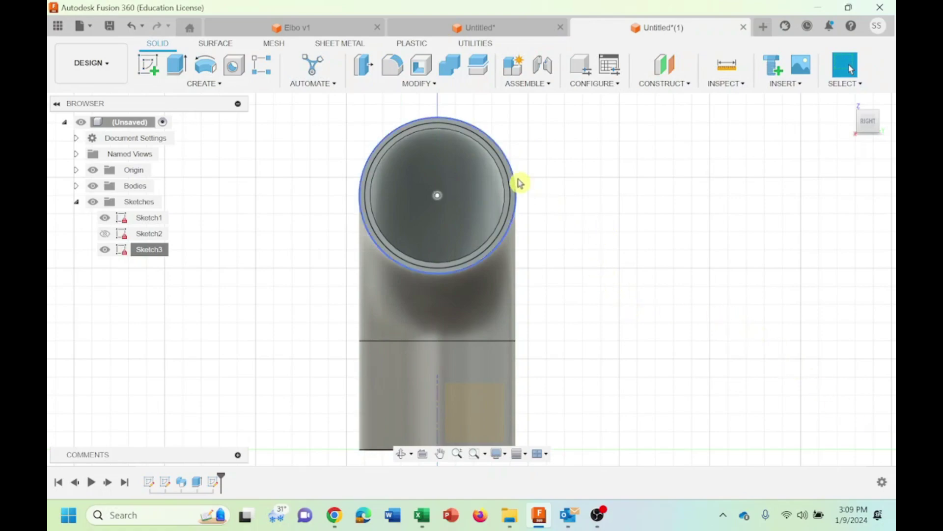
Extrude-cut the ring between the 40 and 43 mm circles 20 mm into the upper pipe end
scroll(597, 214, up, 2)
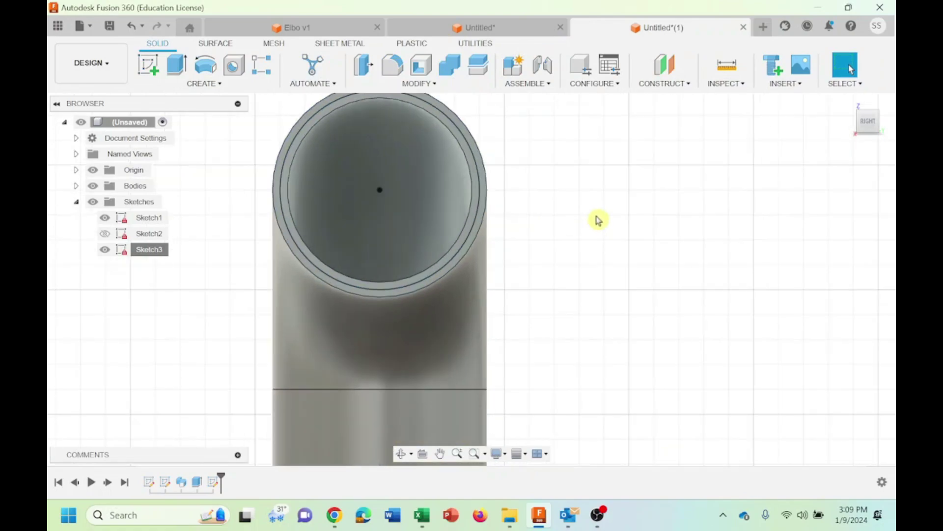
click(479, 162)
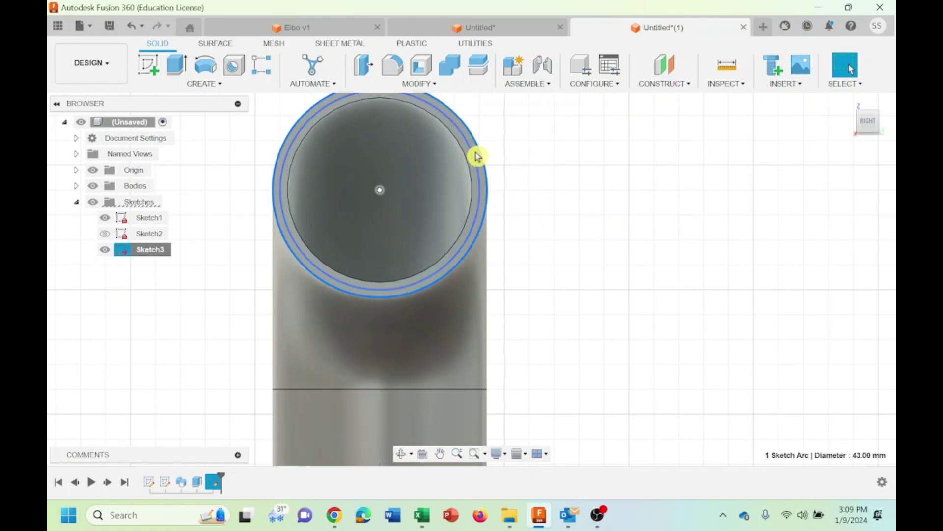
scroll(589, 274, up, 2)
click(422, 183)
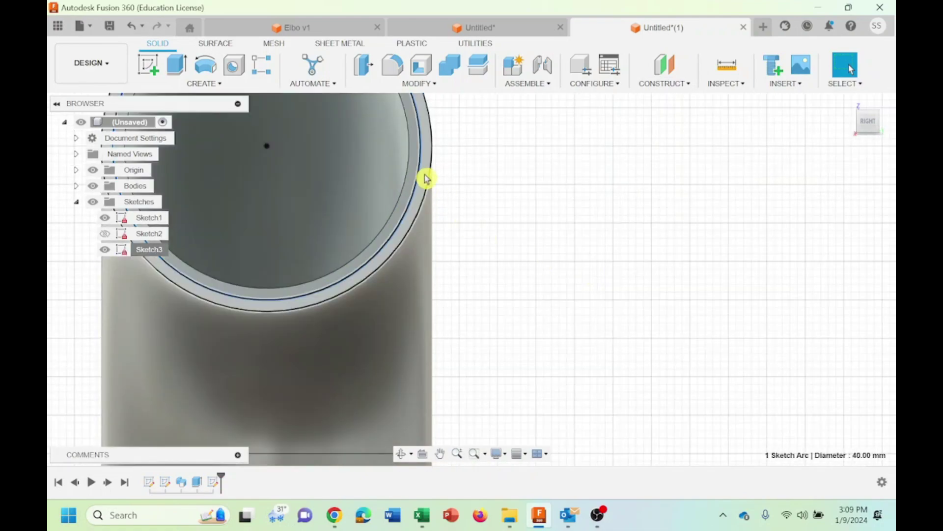
click(422, 180)
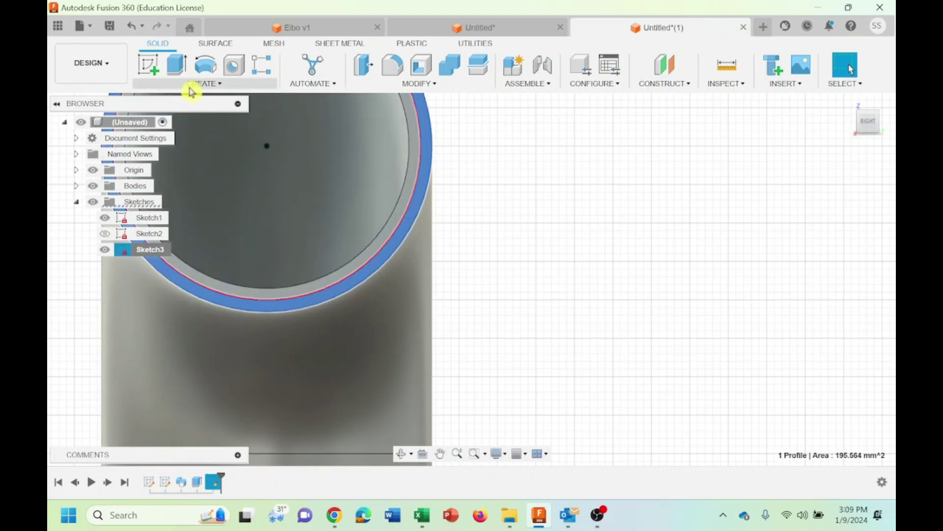
click(176, 66)
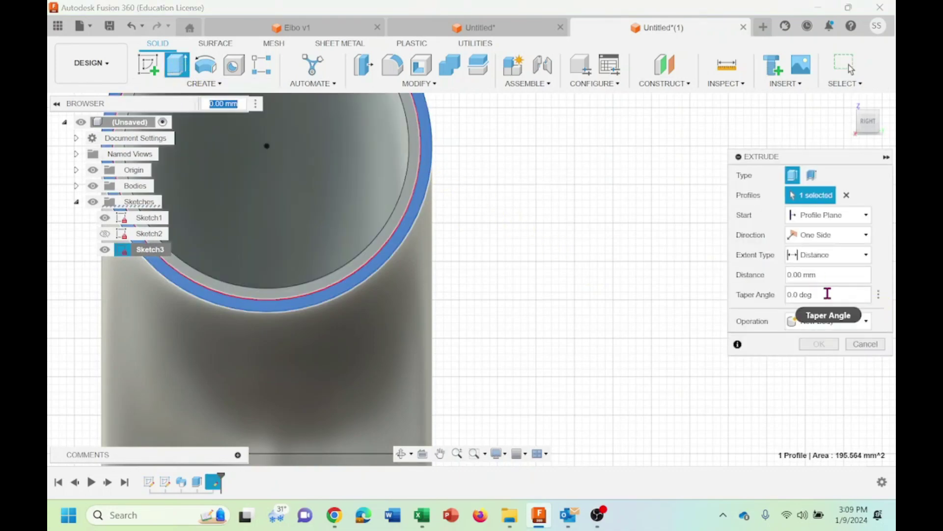
click(825, 276)
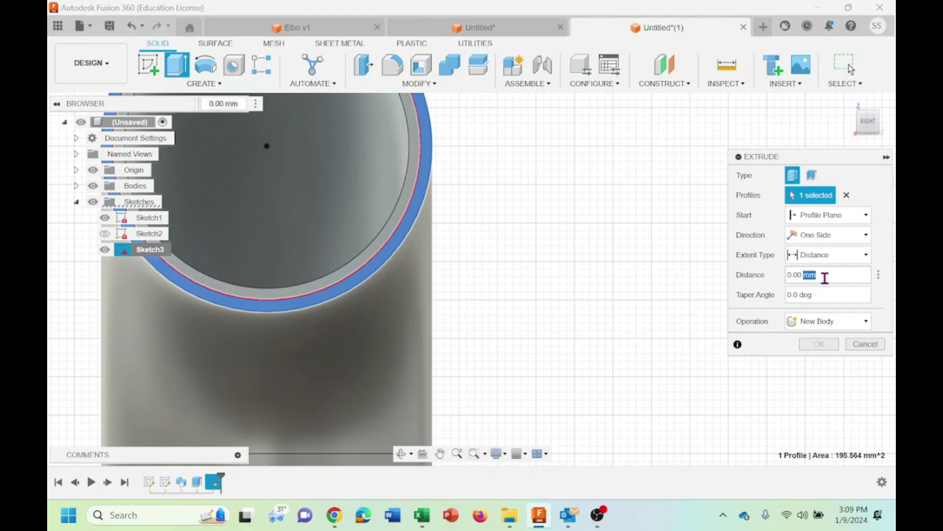
text(20)
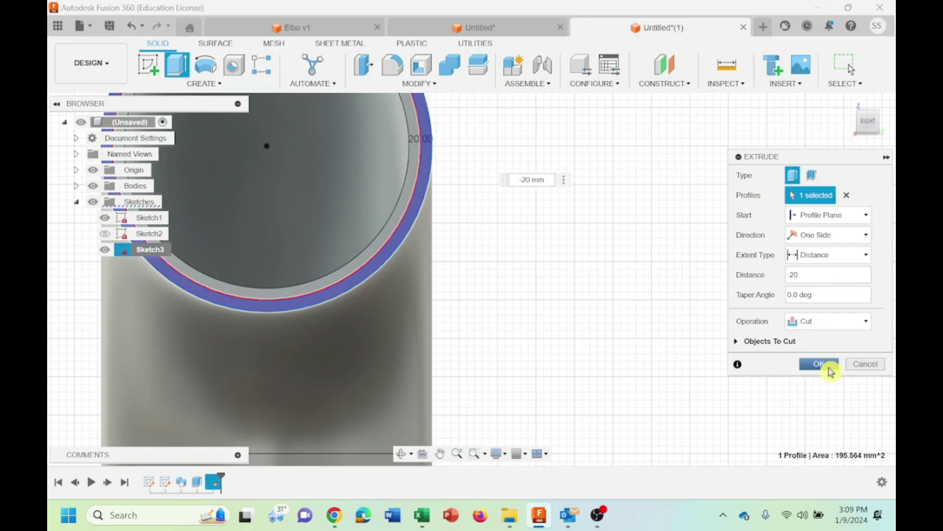
click(829, 368)
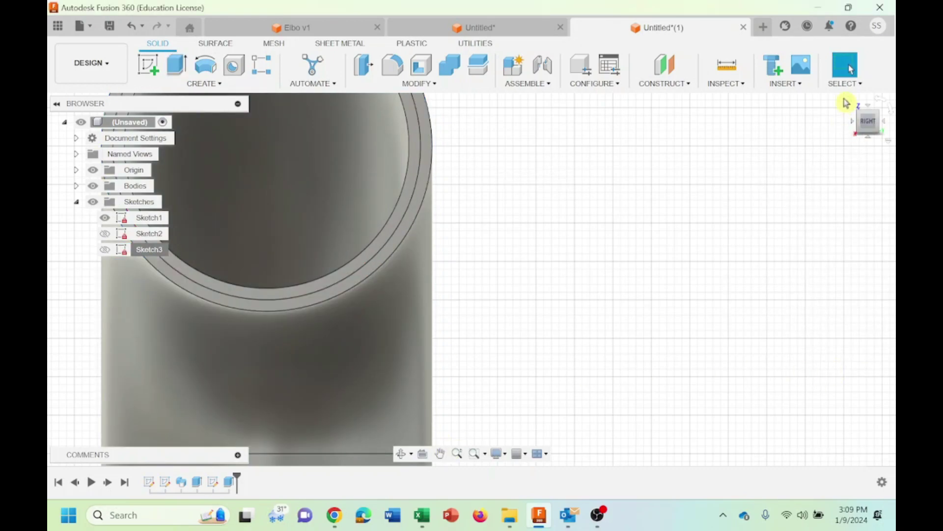
click(853, 103)
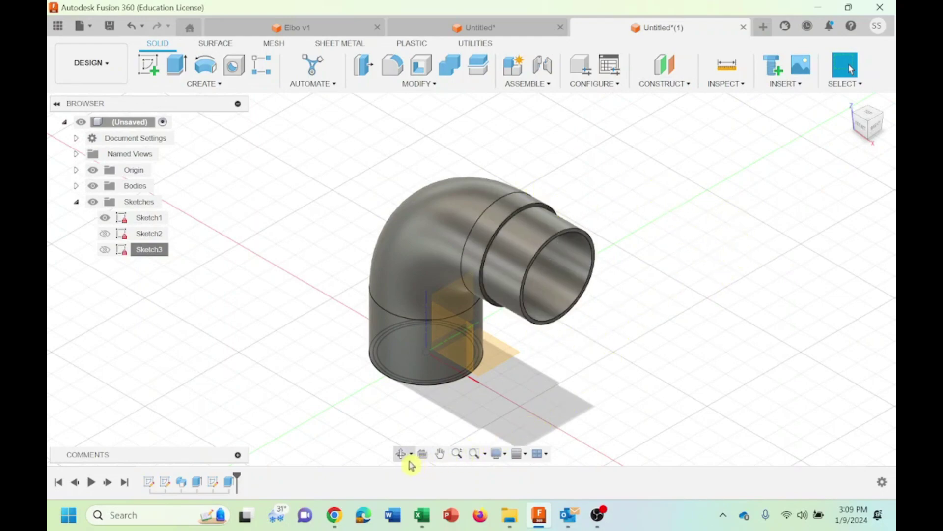
click(401, 453)
drag(525, 364, 516, 341)
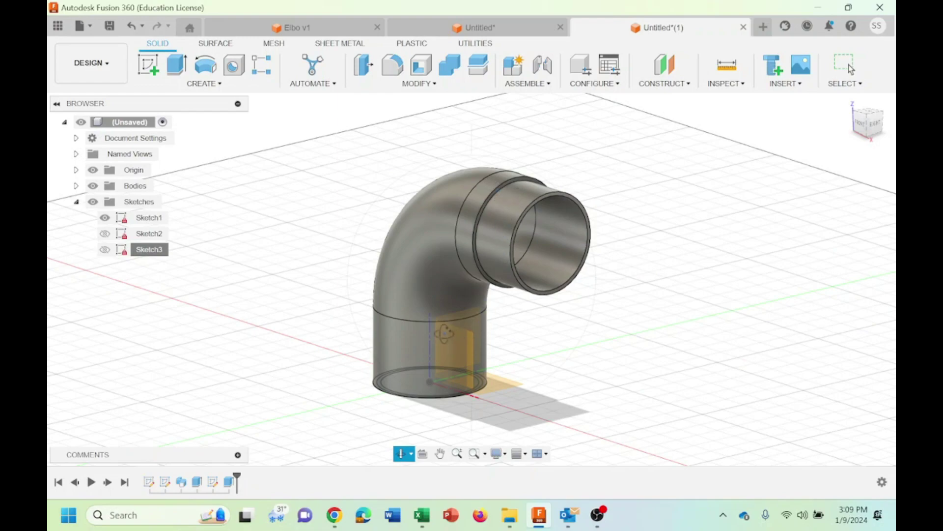
drag(494, 259, 490, 185)
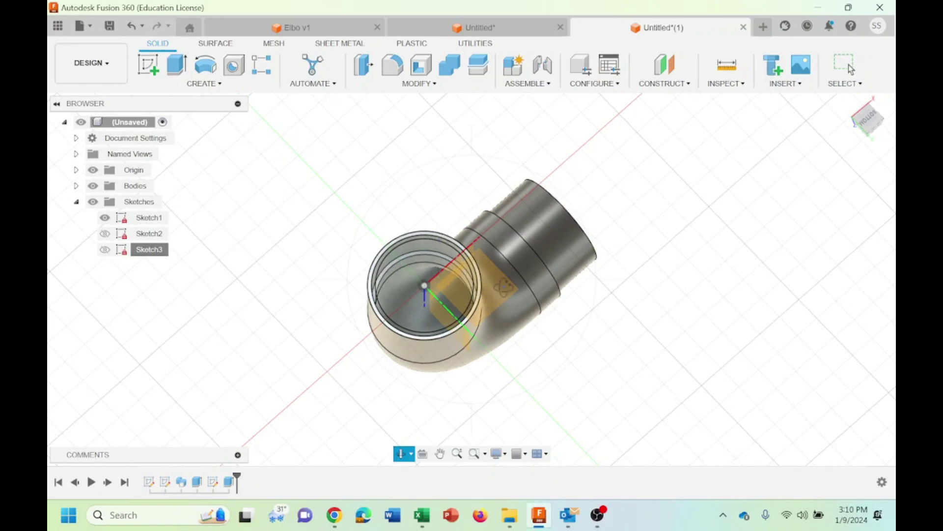
drag(442, 255, 475, 390)
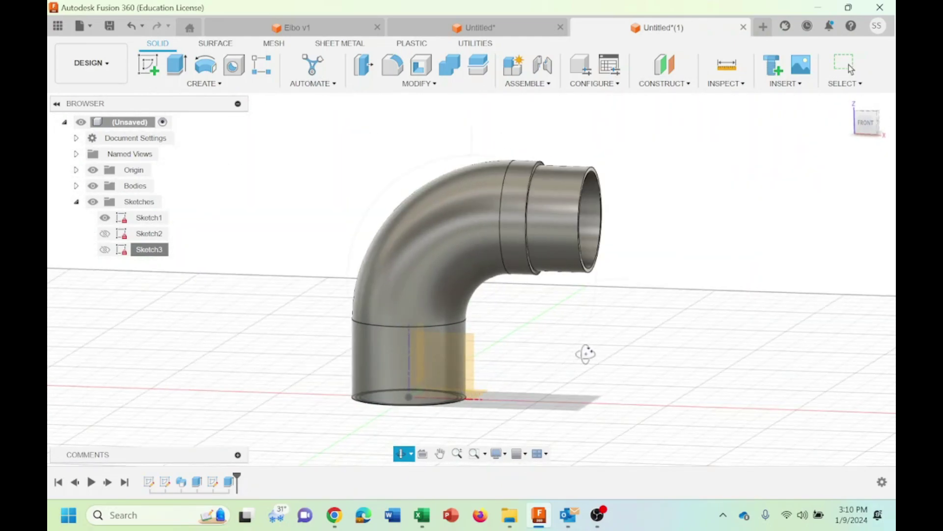